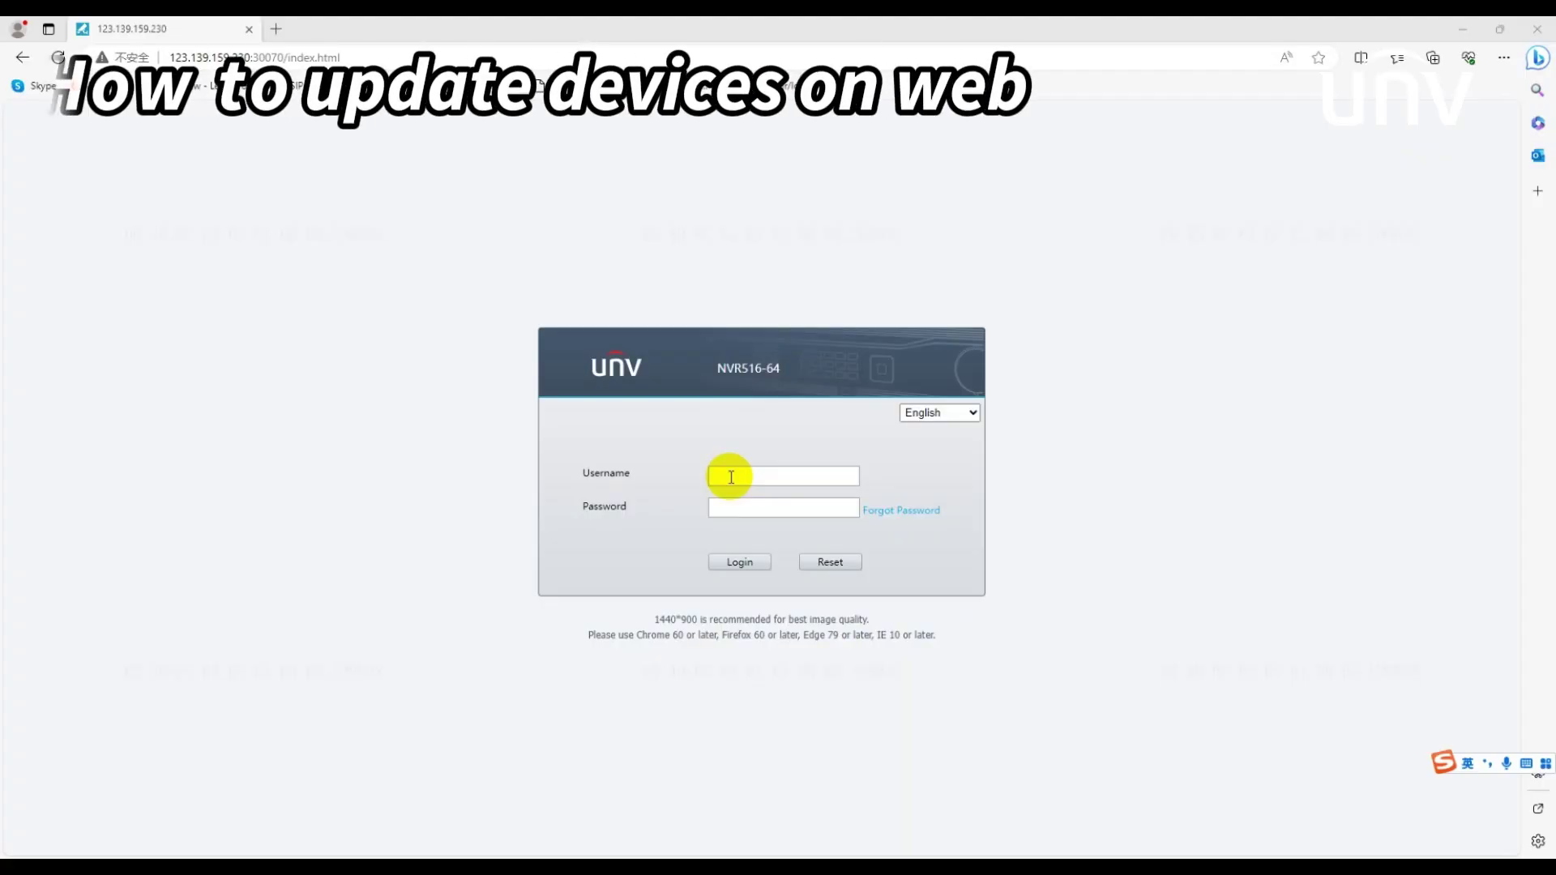
- Sign in to the NVR web interface as admin with the account password
click(729, 477)
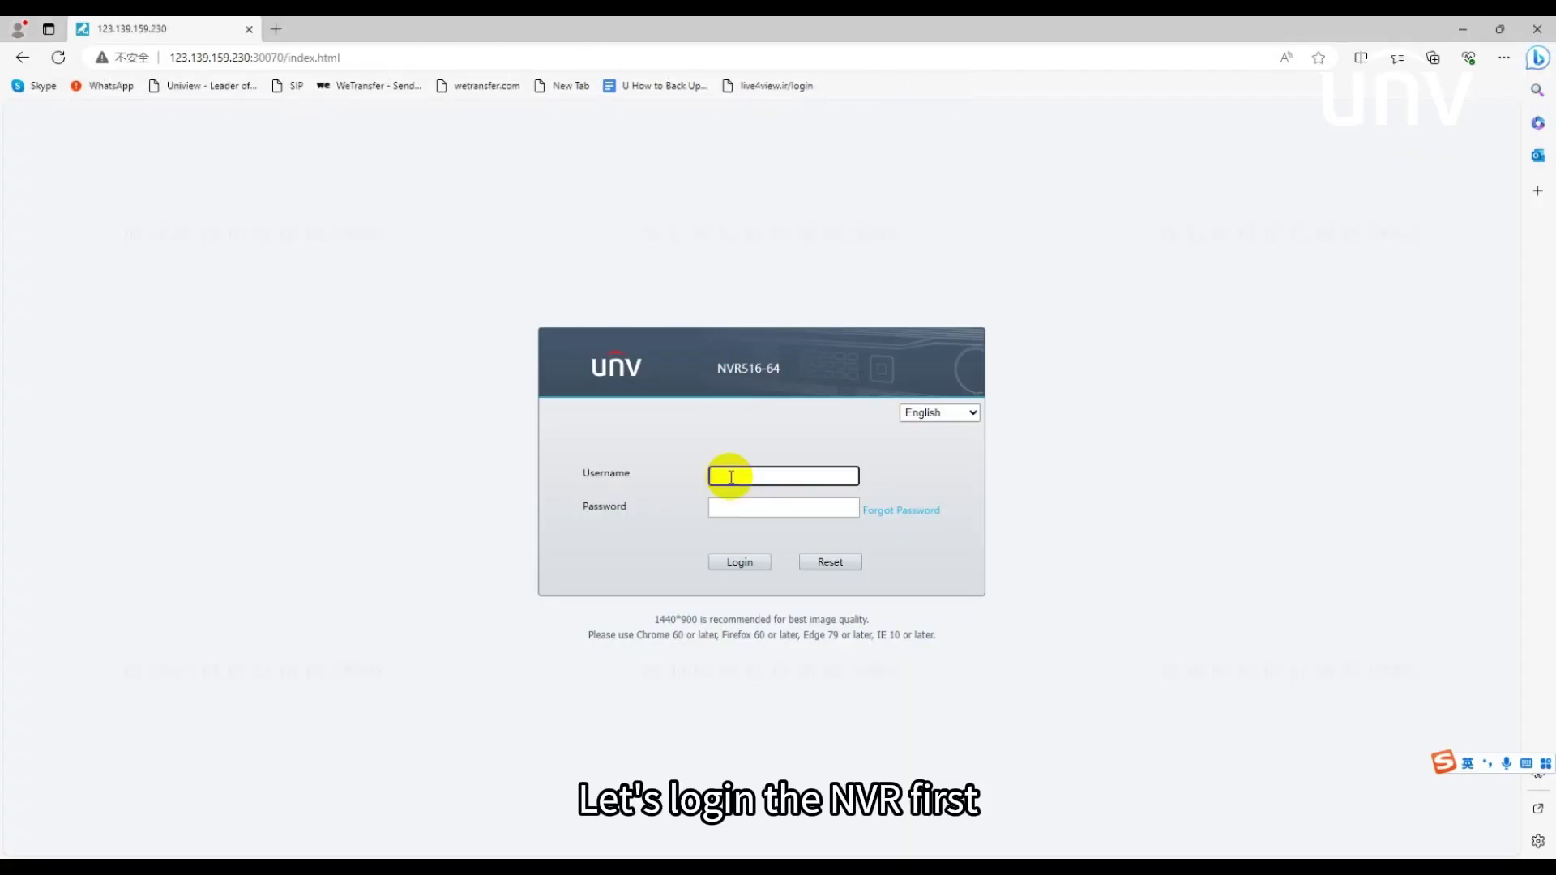
text(admi)
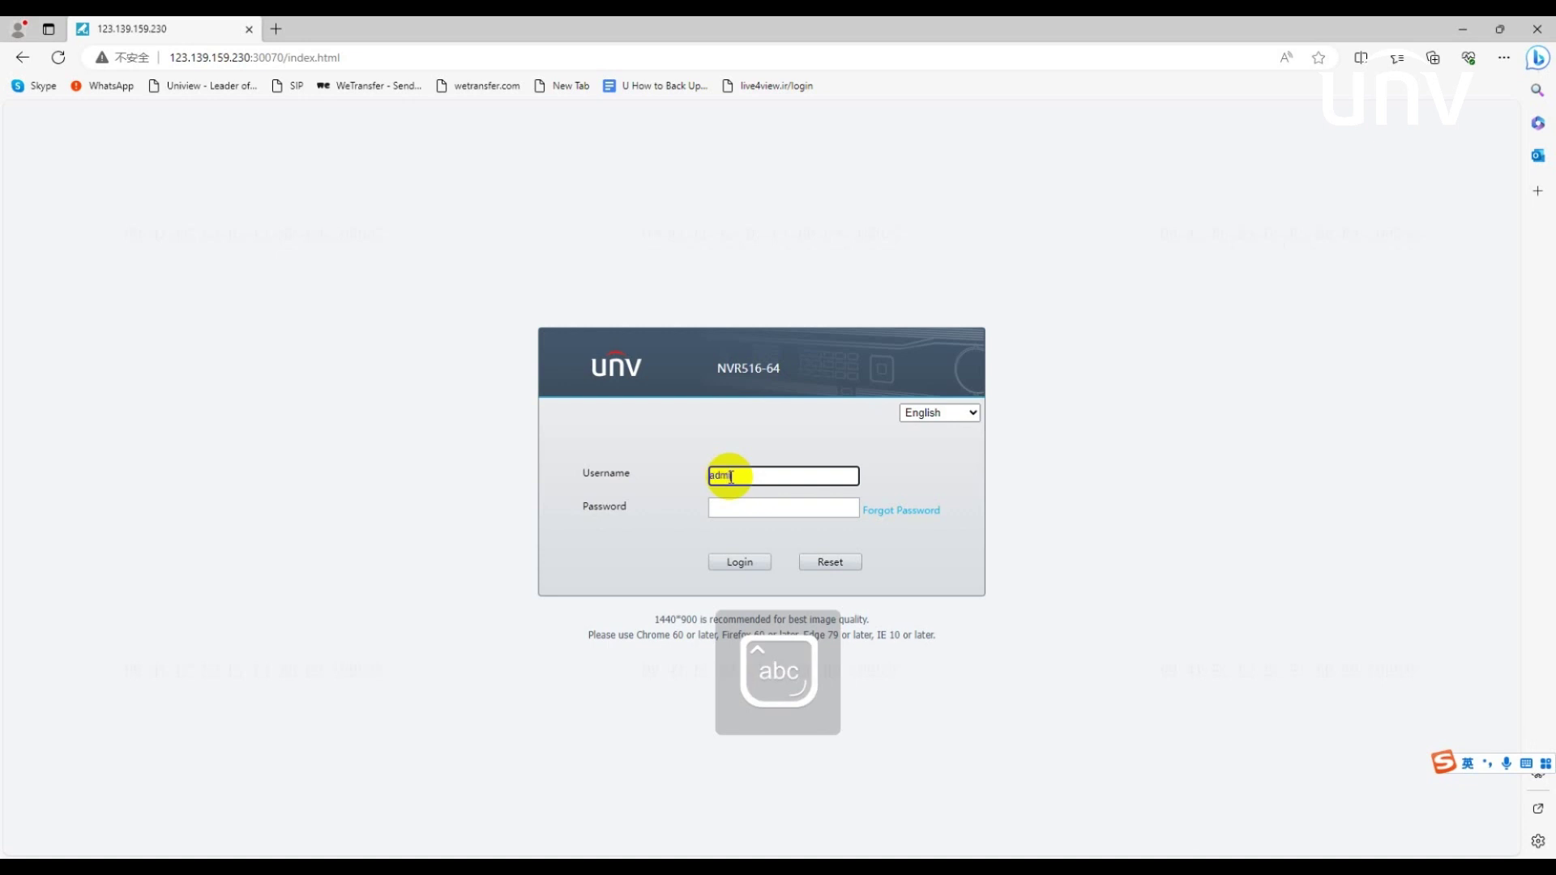
text(n)
key(Tab)
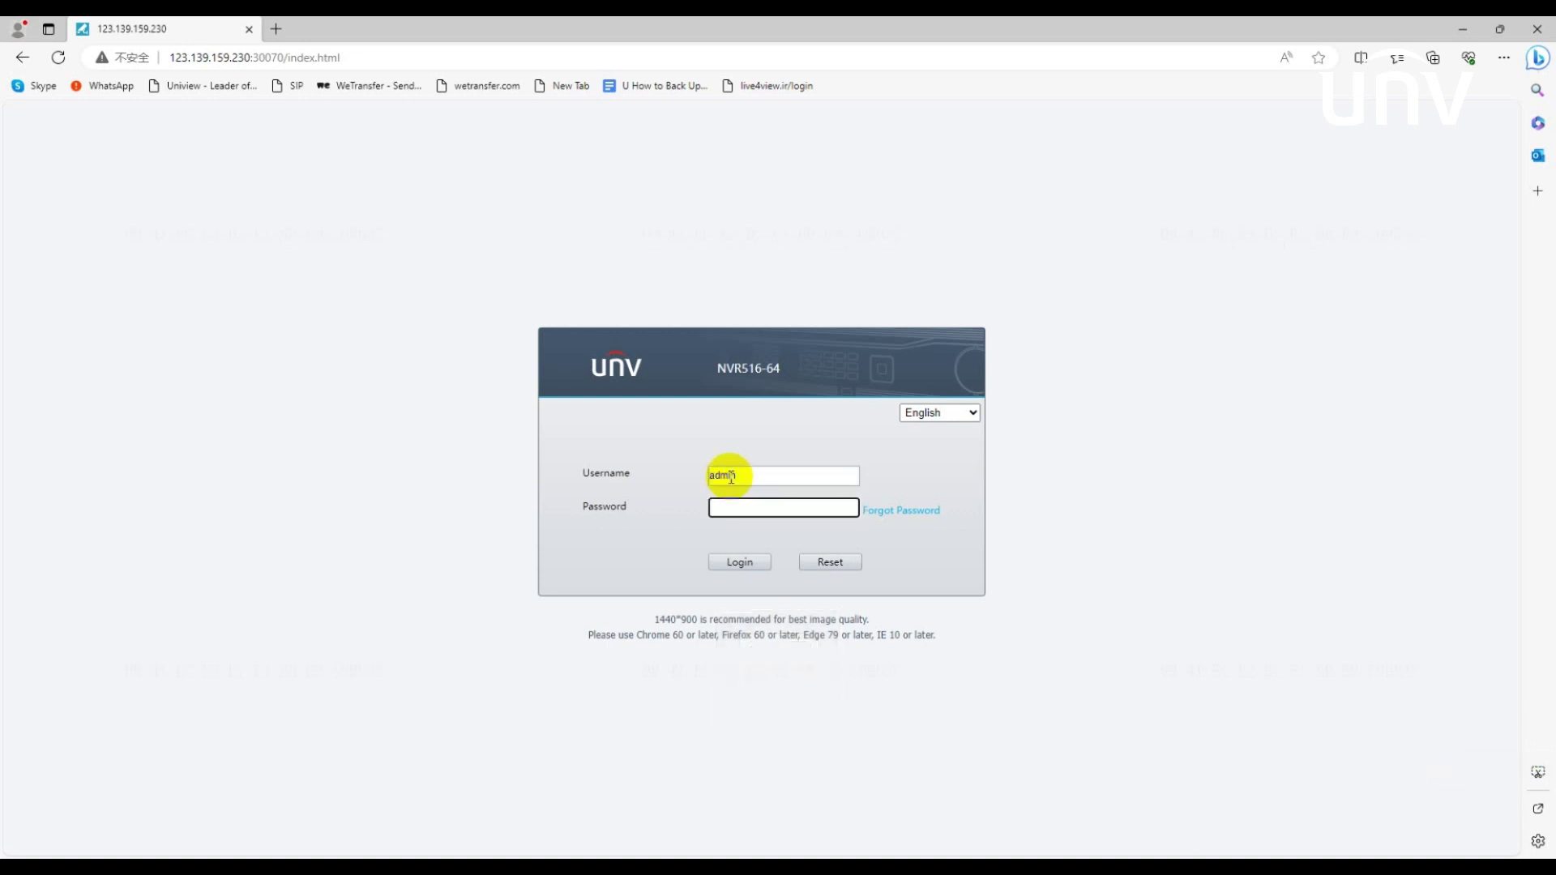
key(Caps_Lock)
key(Caps_Lock)
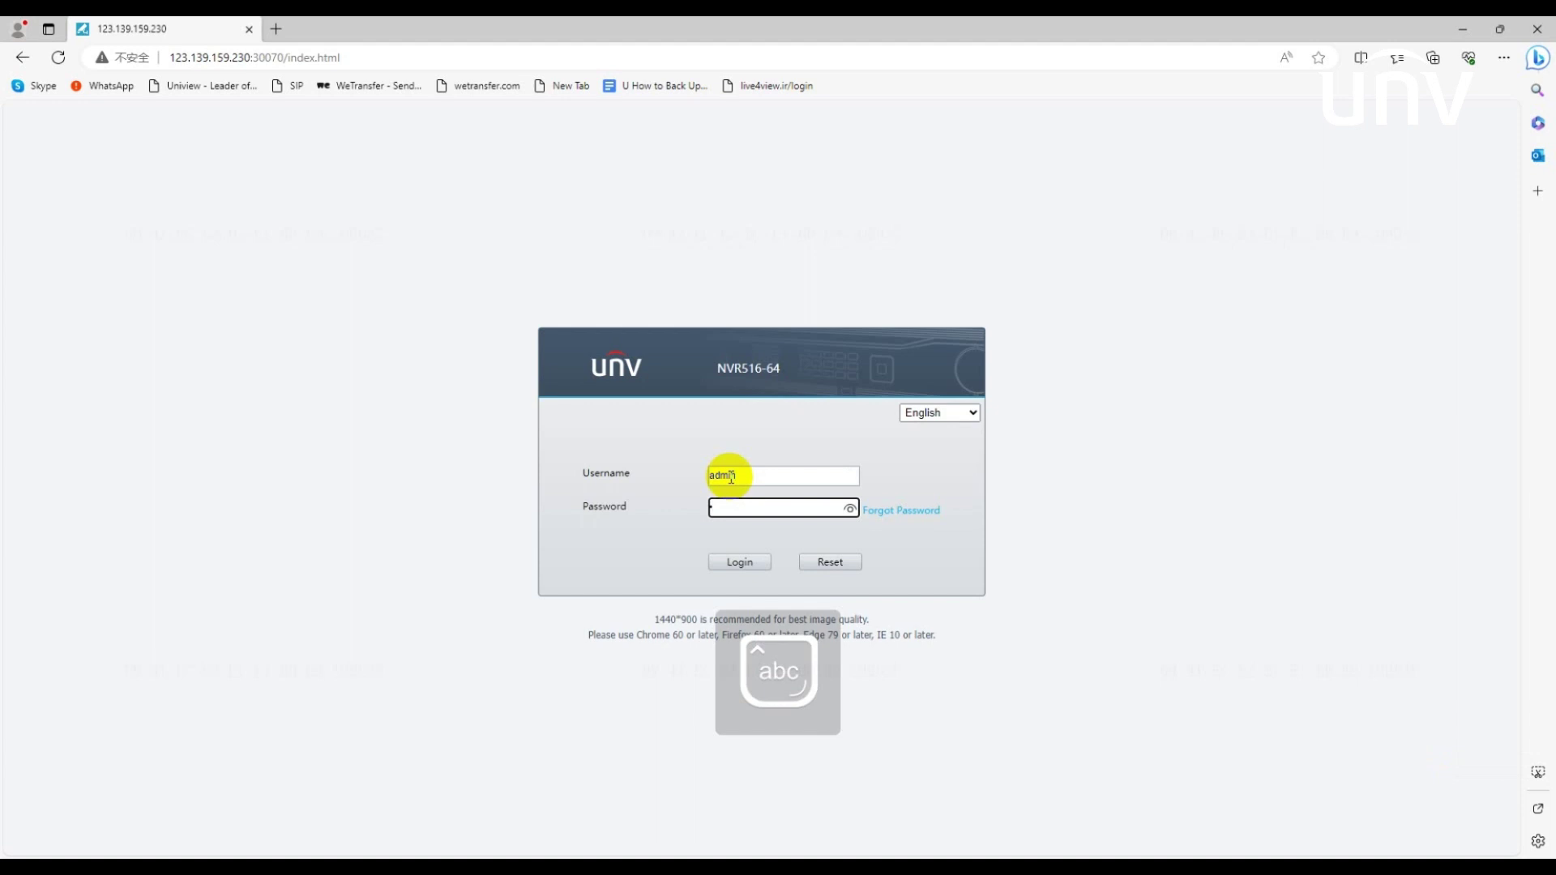
text(********)
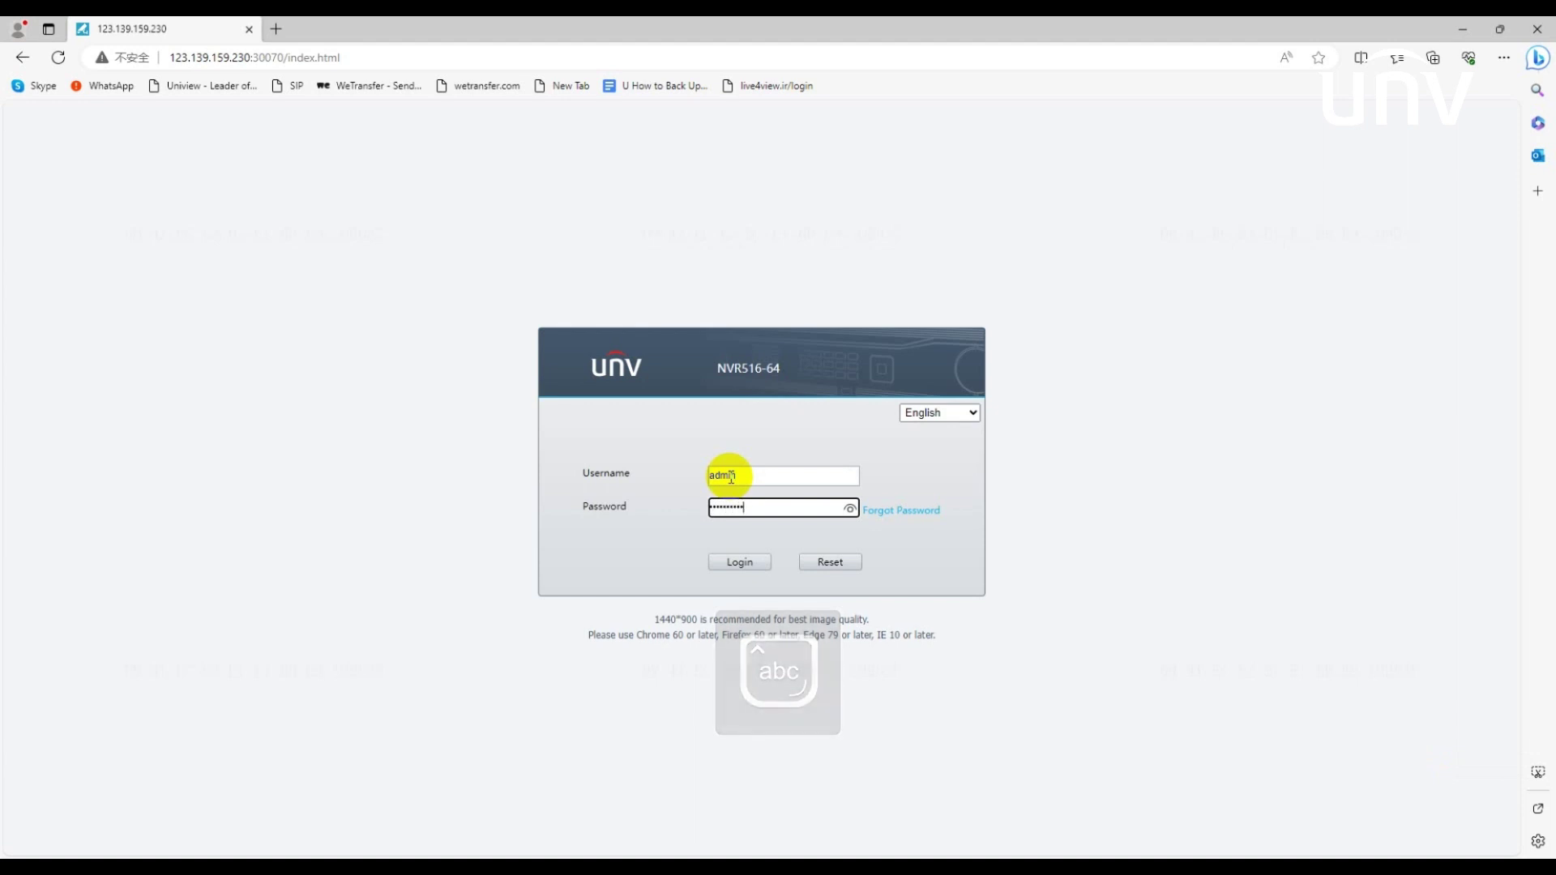
text(*)
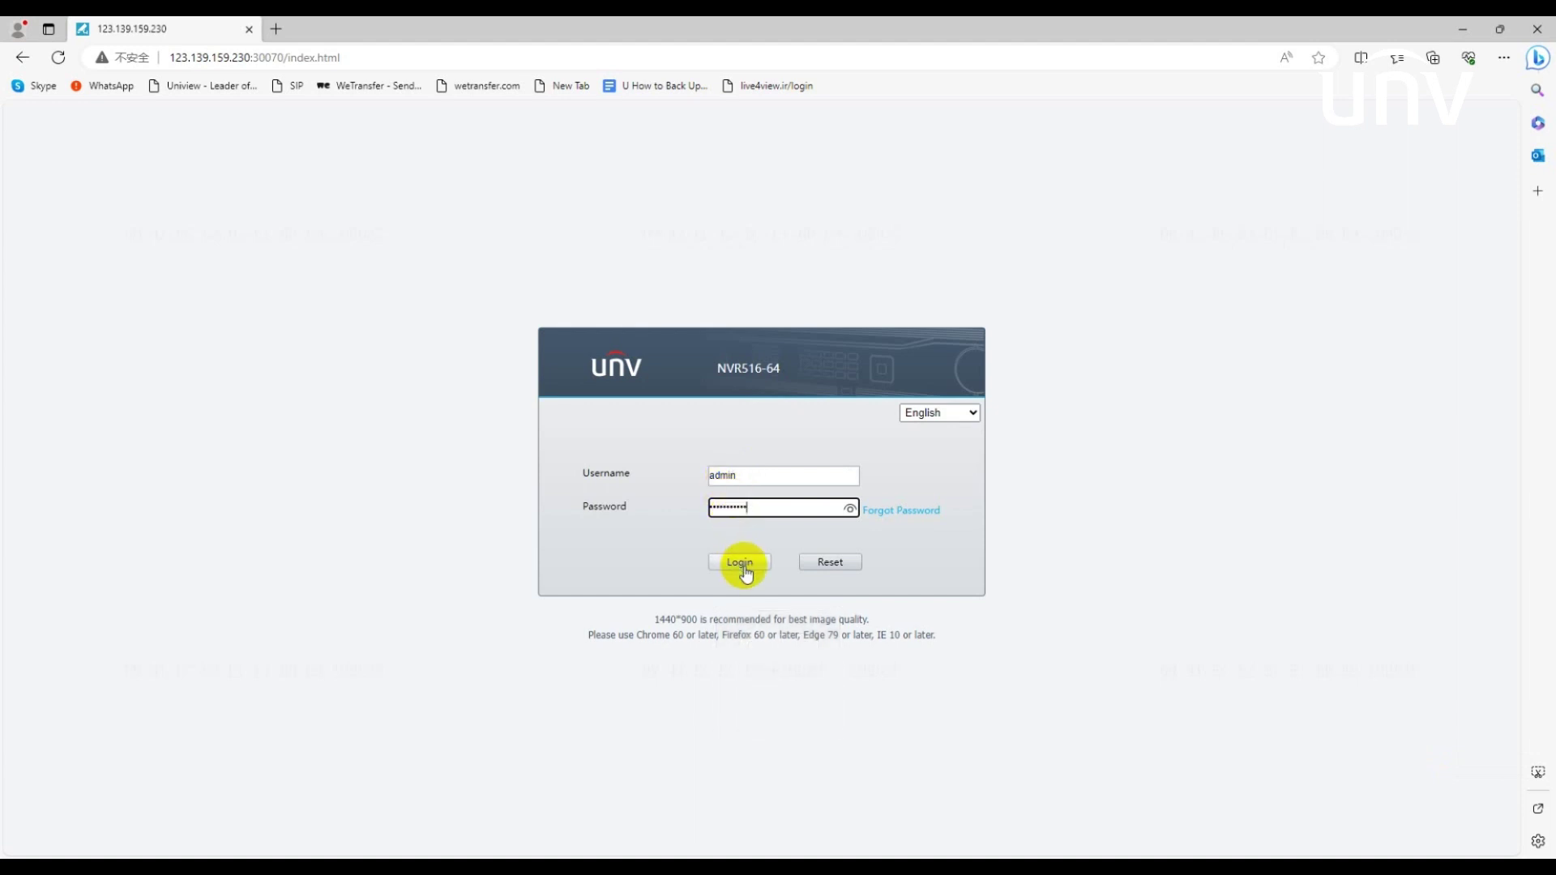
click(741, 563)
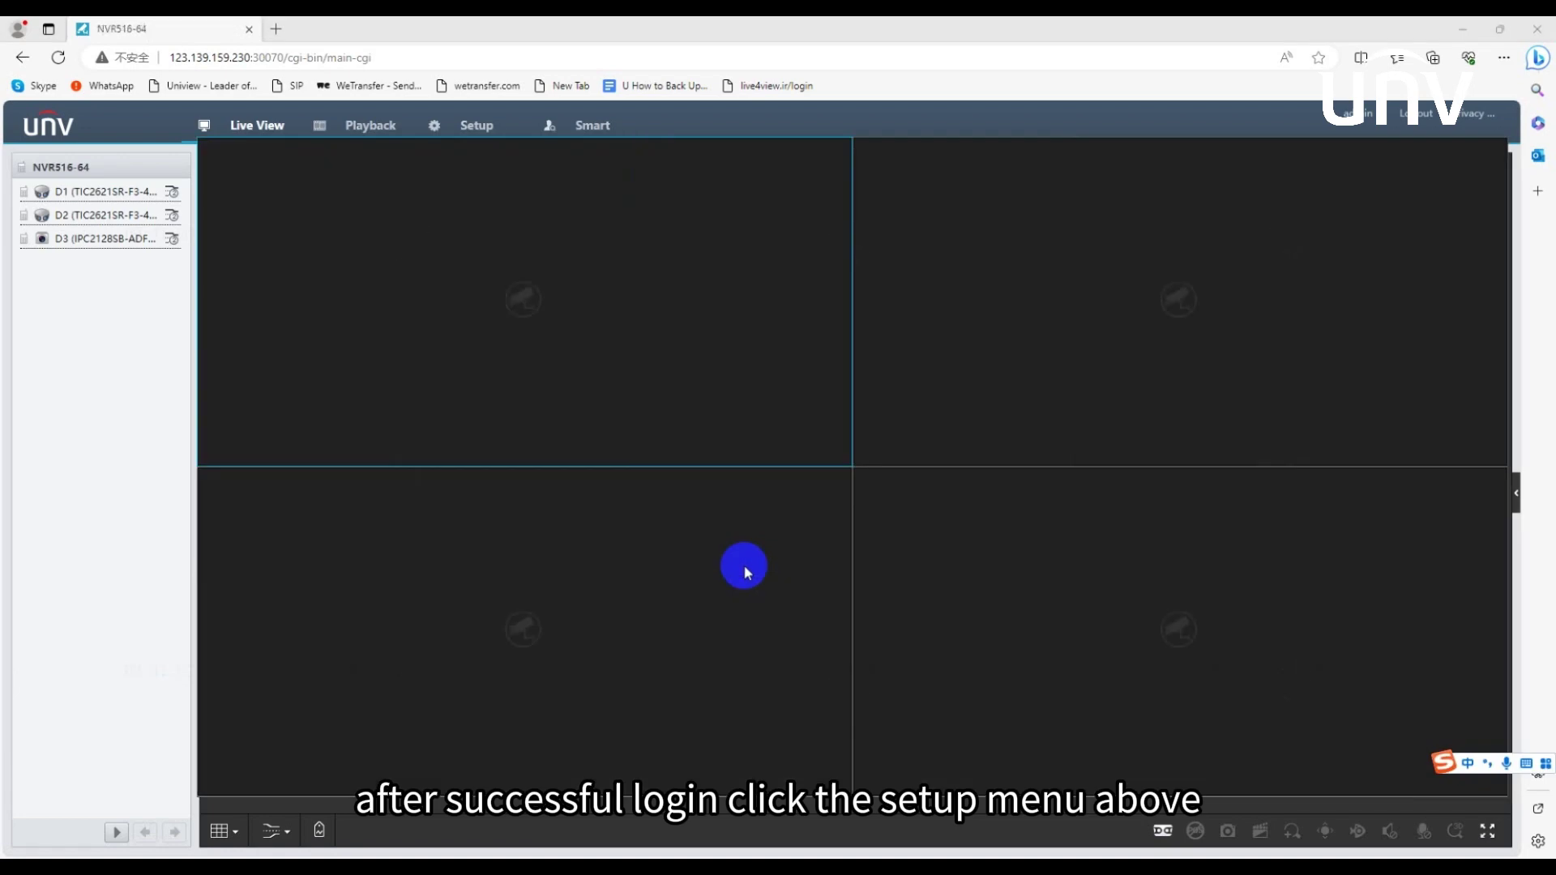
- Open the NVR Setup pages and go to the Upgrade section
click(482, 140)
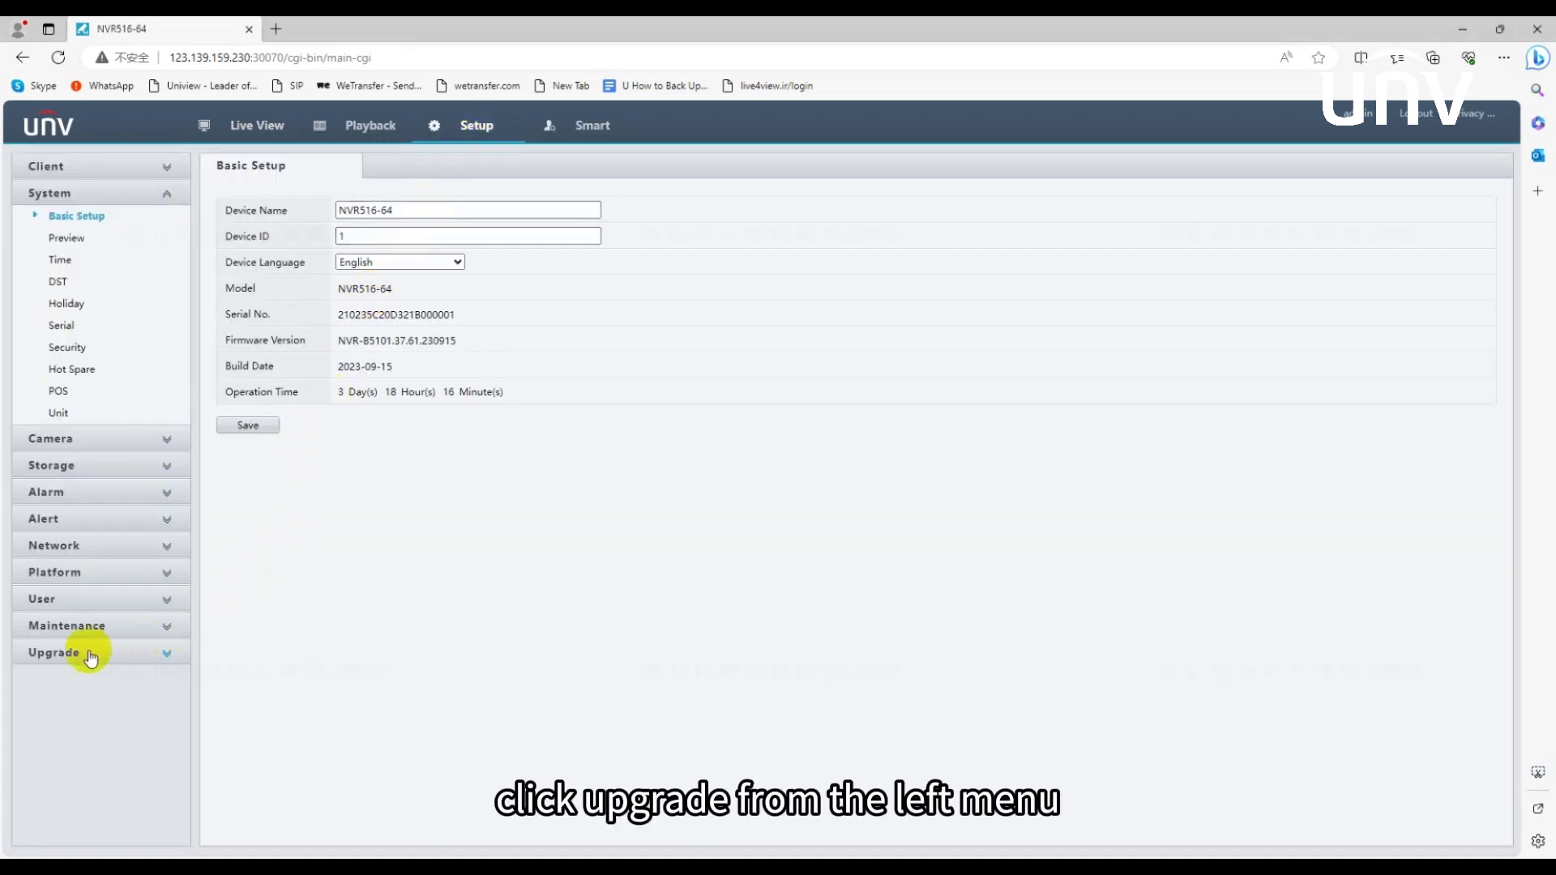
click(51, 655)
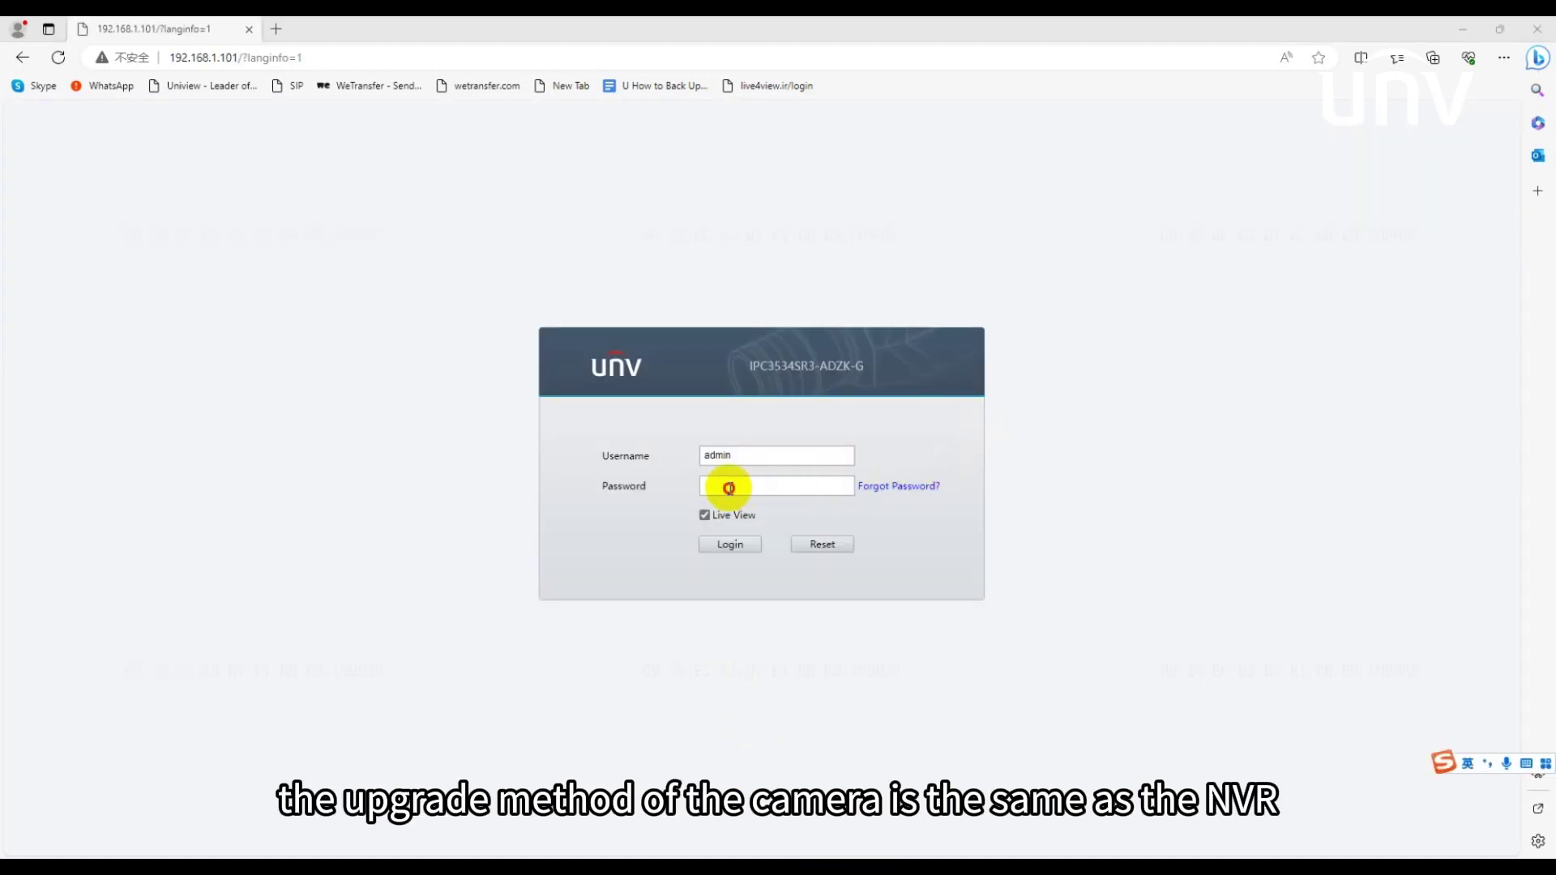
- Log in to the IPC3534SR3-ADZK-G camera's web page with its password
click(729, 487)
key(Caps_Lock)
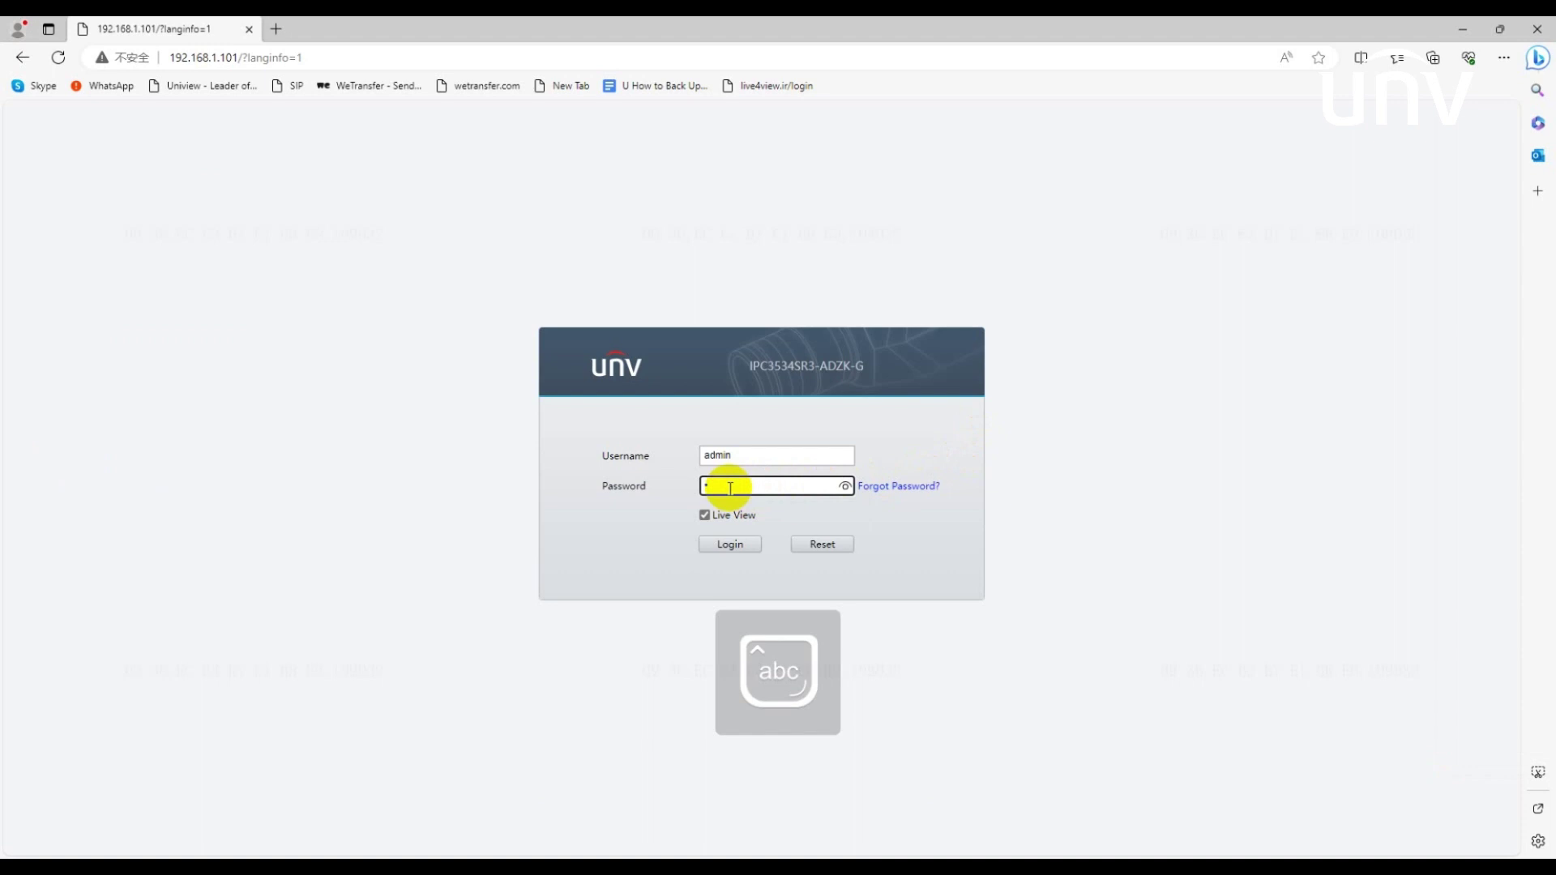
text(1234567890)
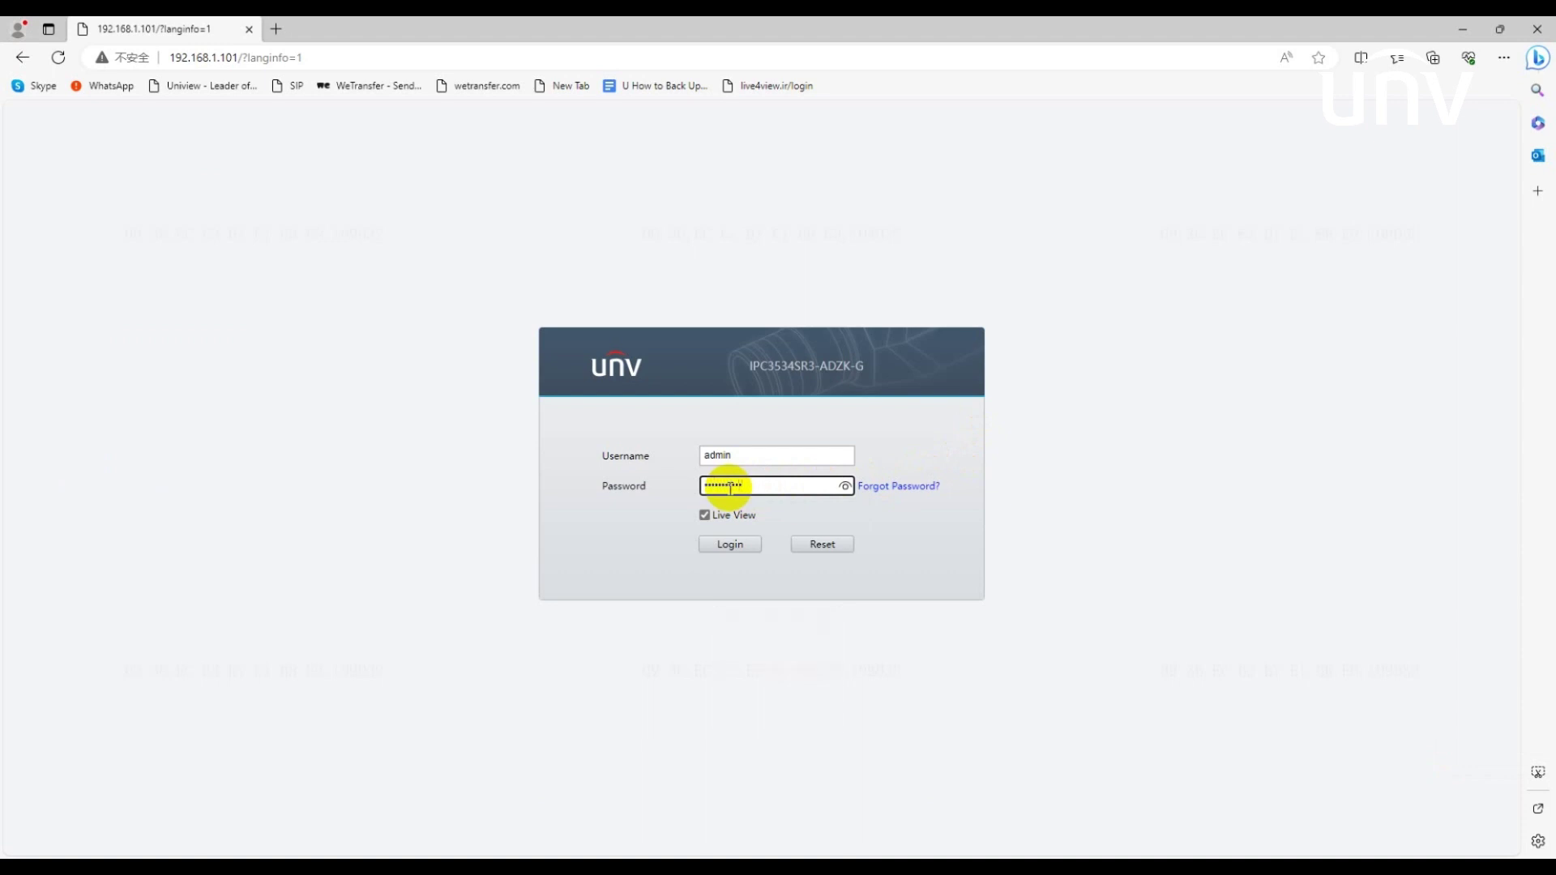
click(740, 543)
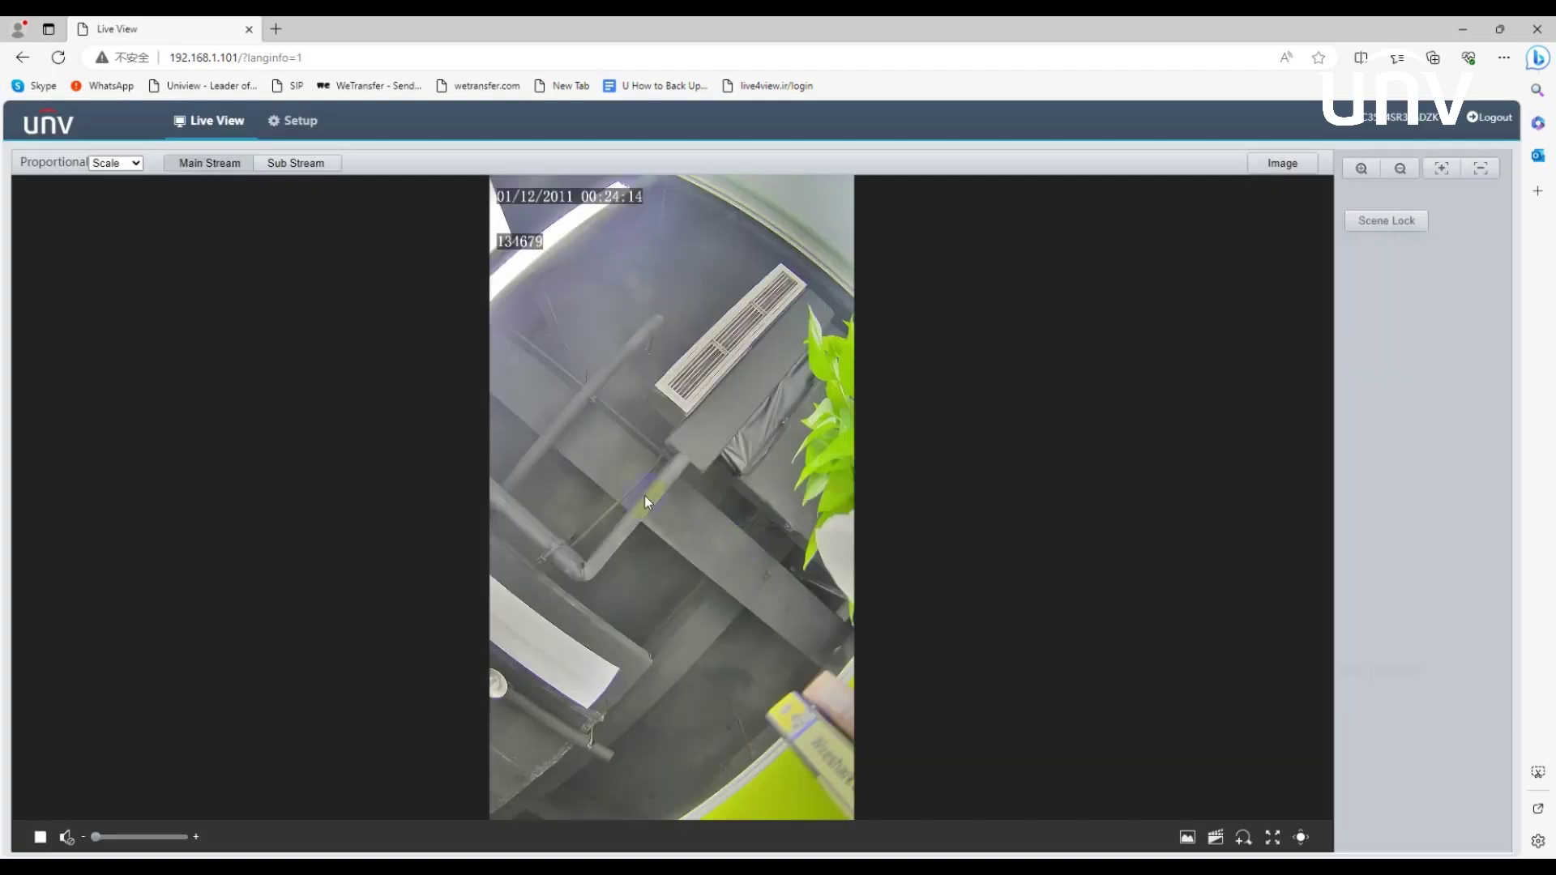
- Open the camera's System > Maintenance page showing the software upgrade options
click(307, 123)
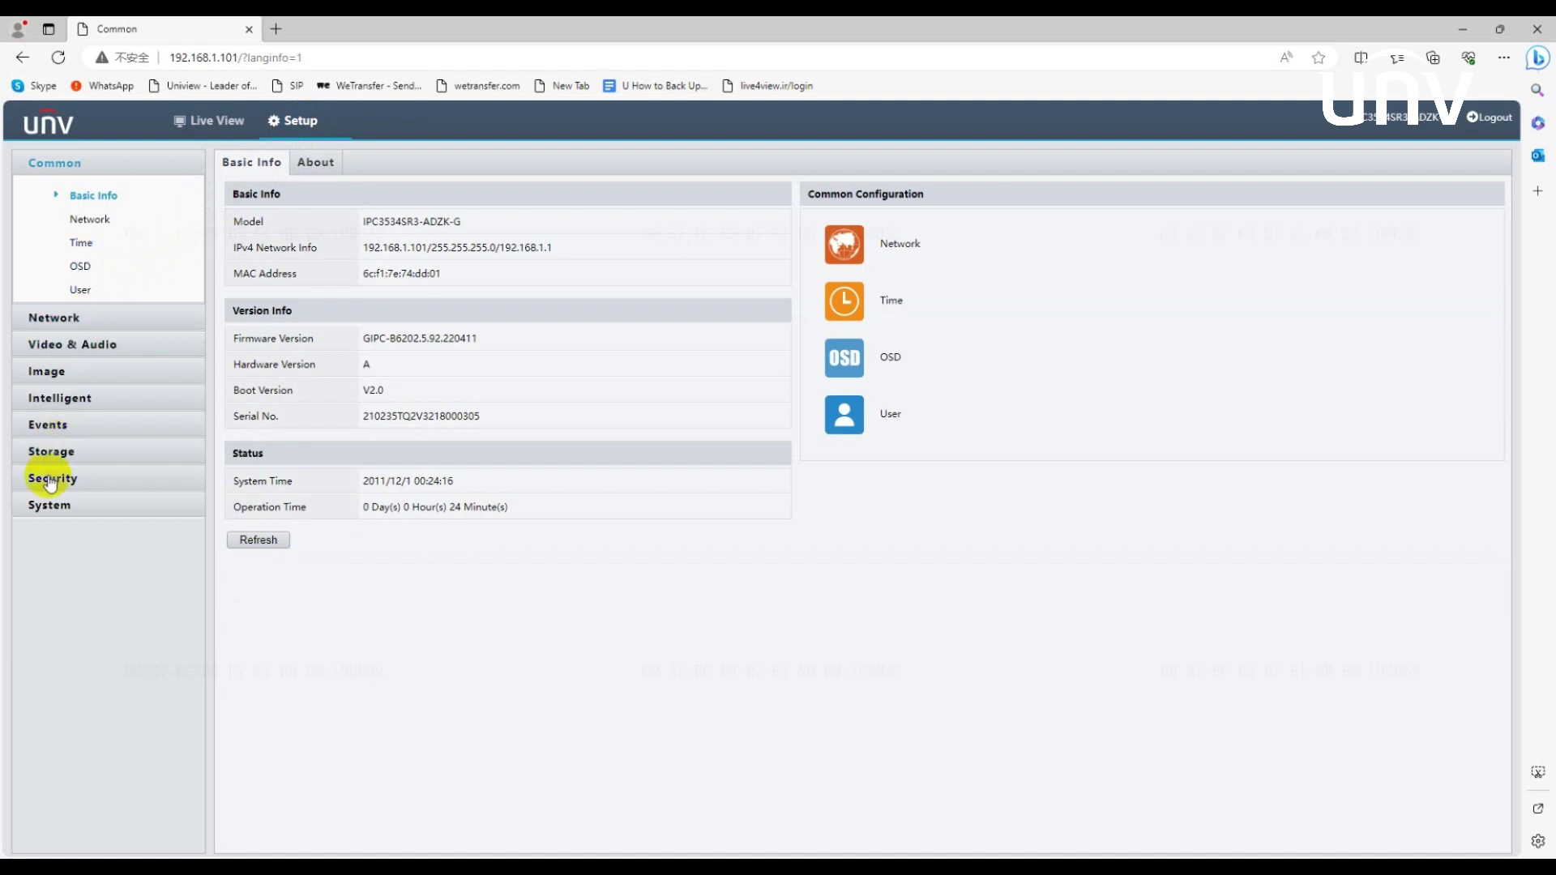
click(46, 507)
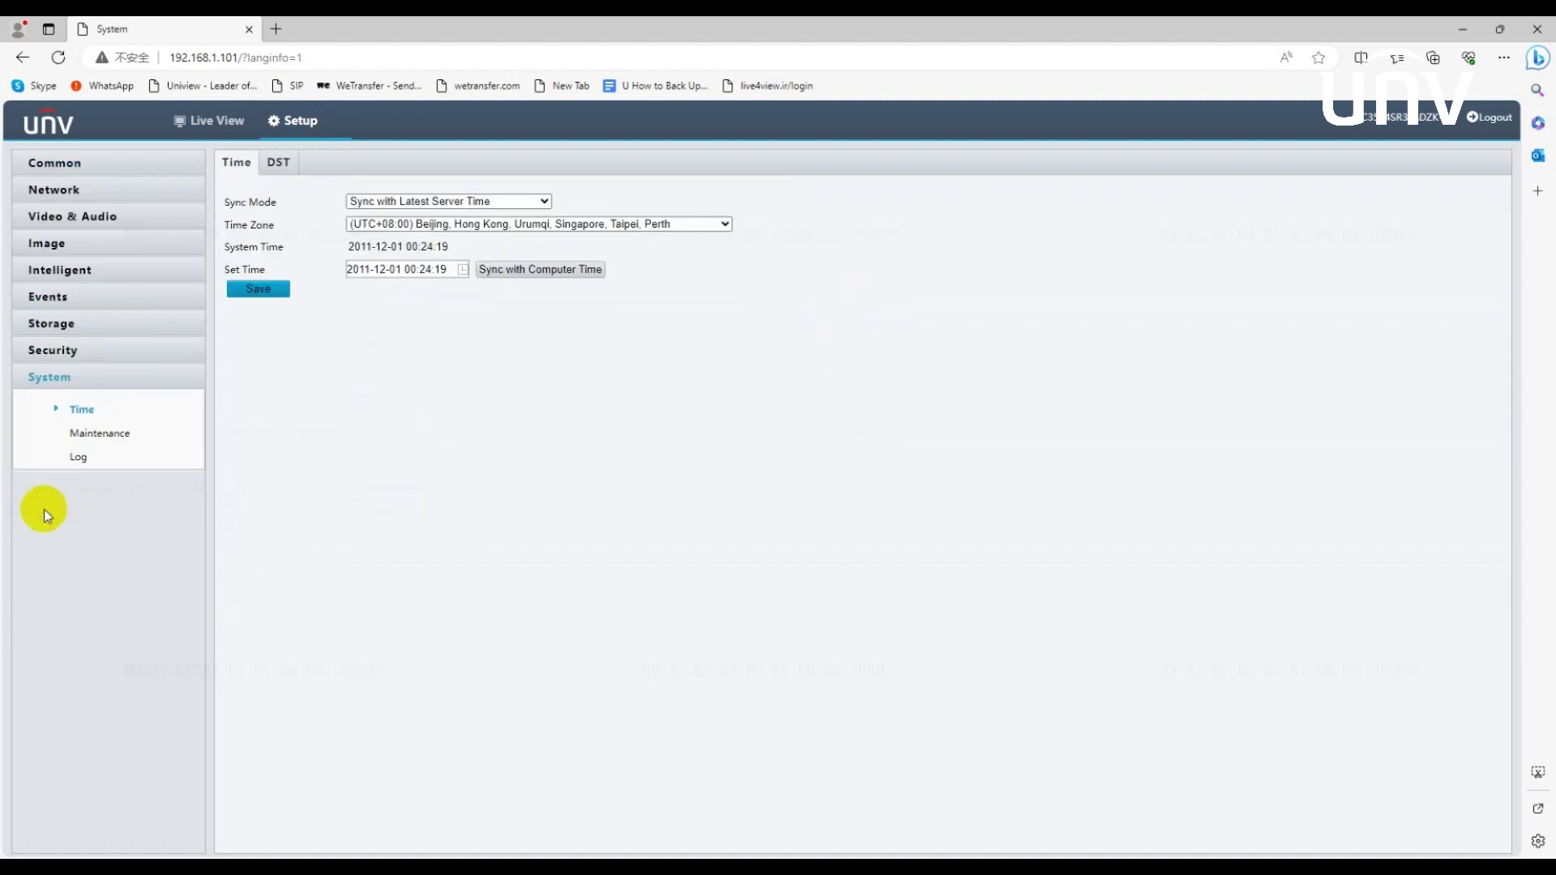
click(130, 434)
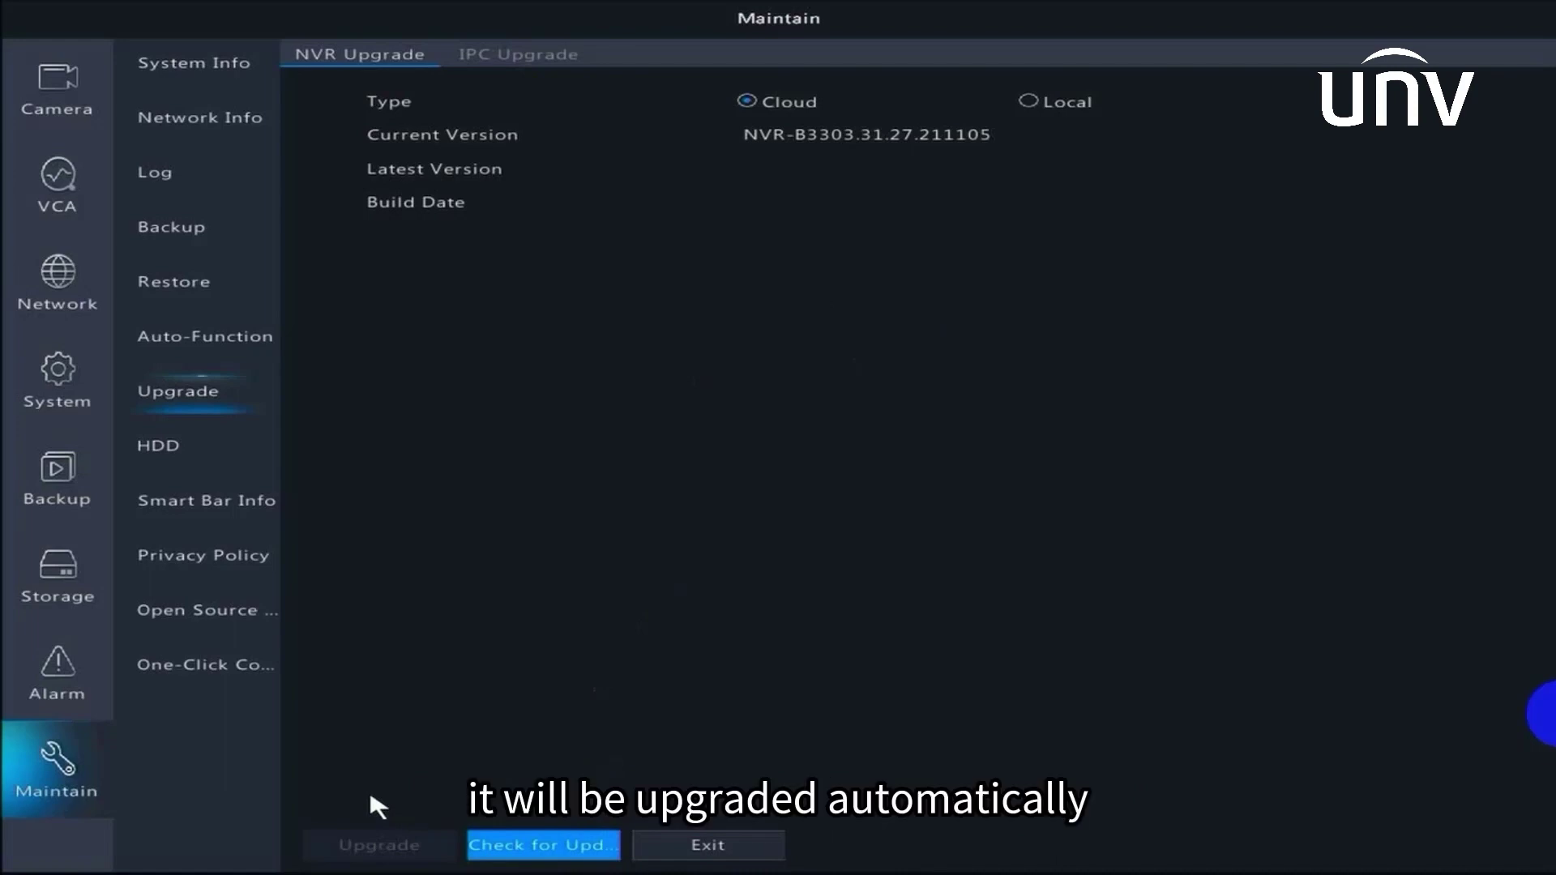
- Switch the NVR upgrade type from Cloud to Local to list the USB drive's files
click(1027, 102)
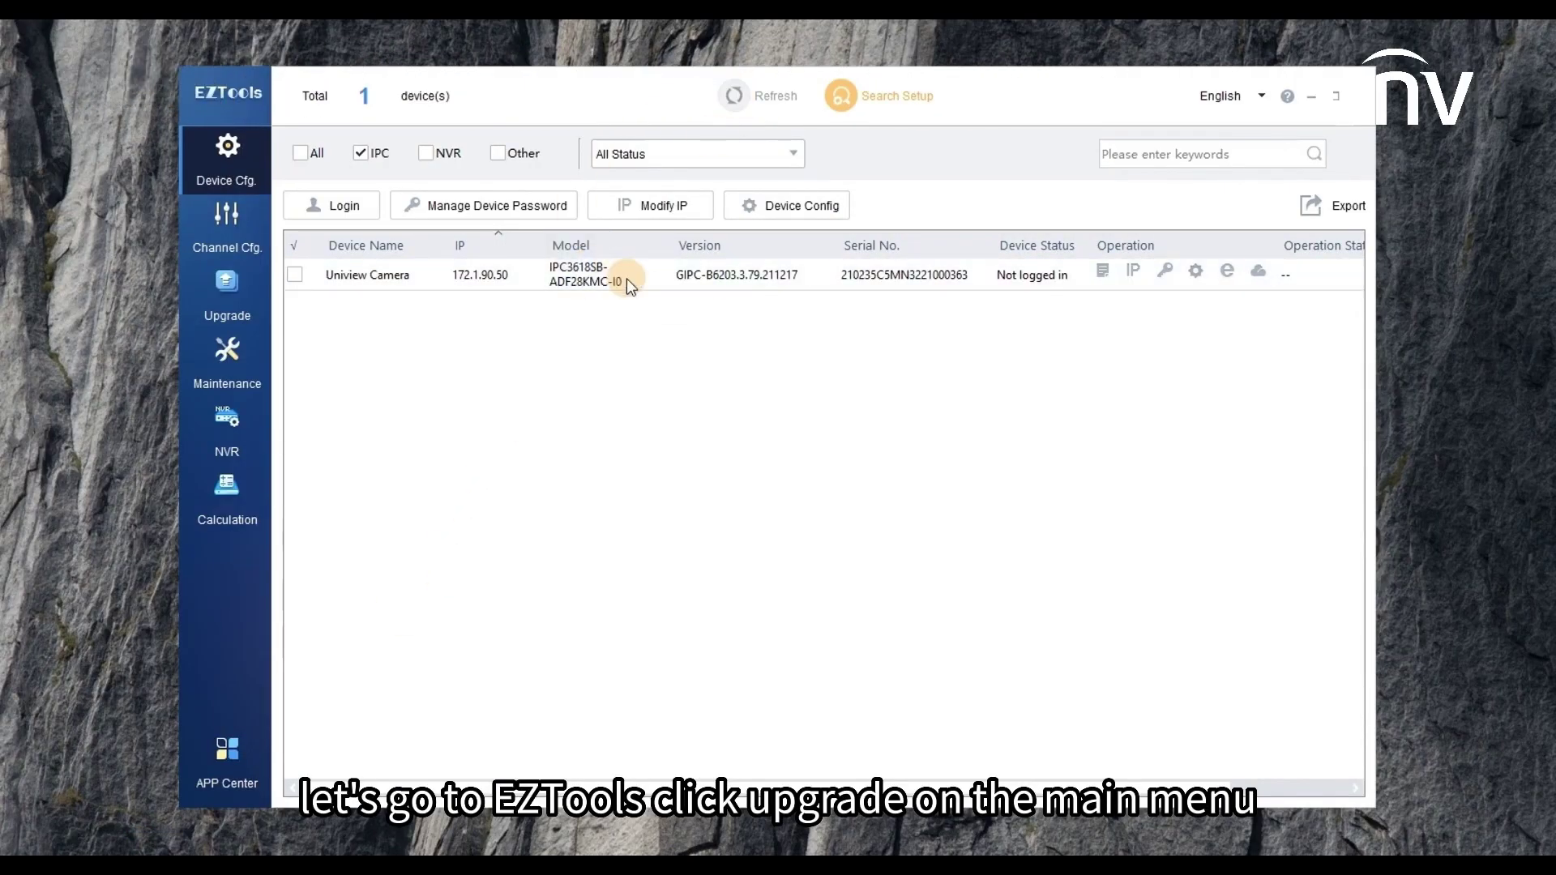
- Select the Uniview Camera on the EZTools upgrade page and log in to it
click(244, 304)
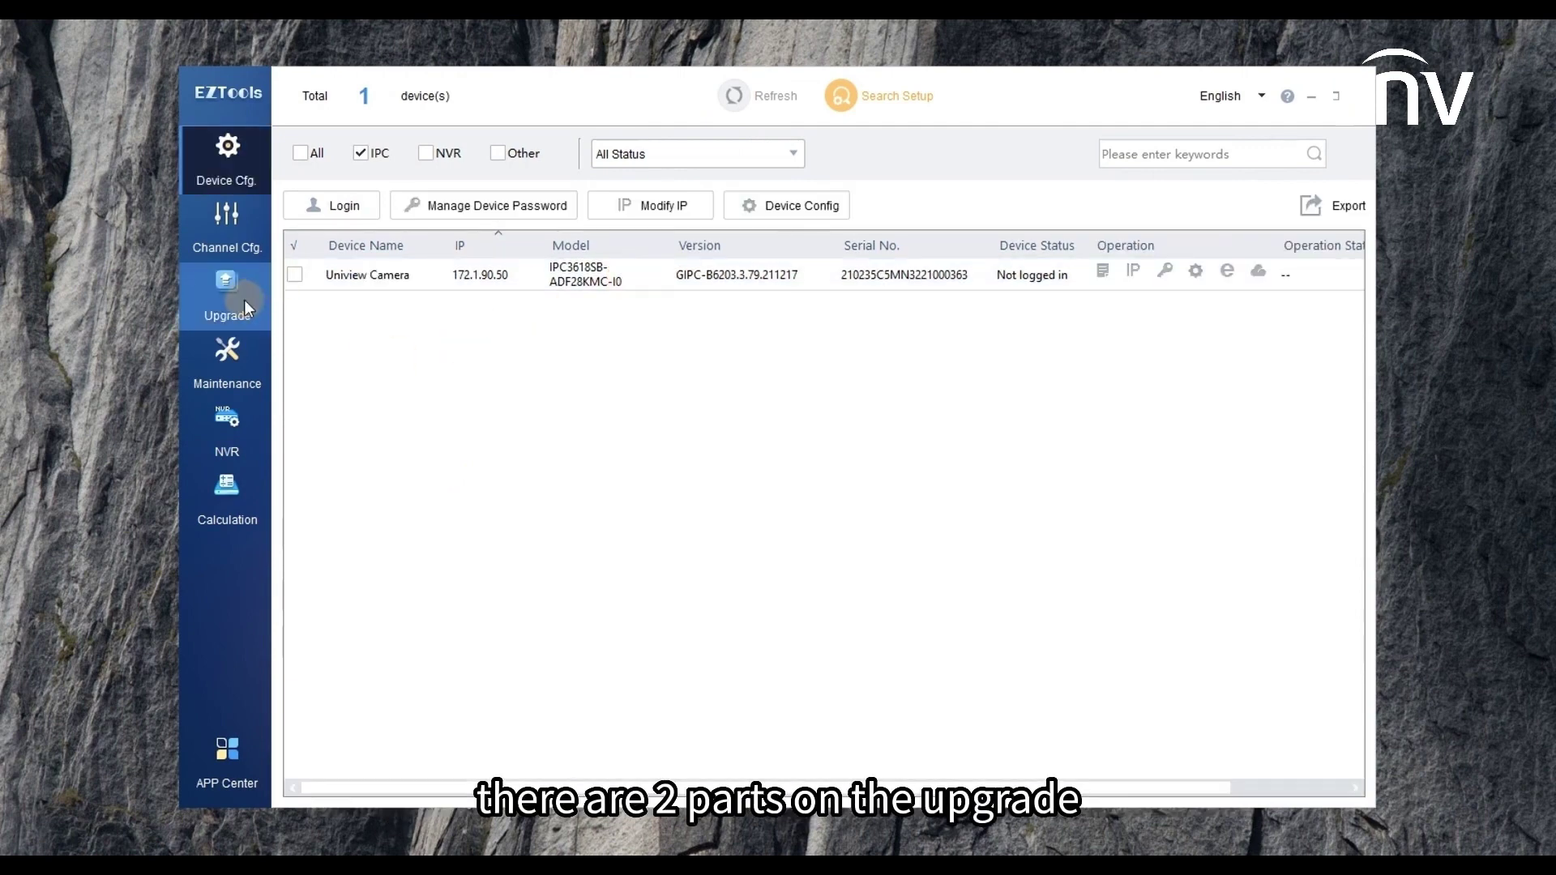
click(294, 307)
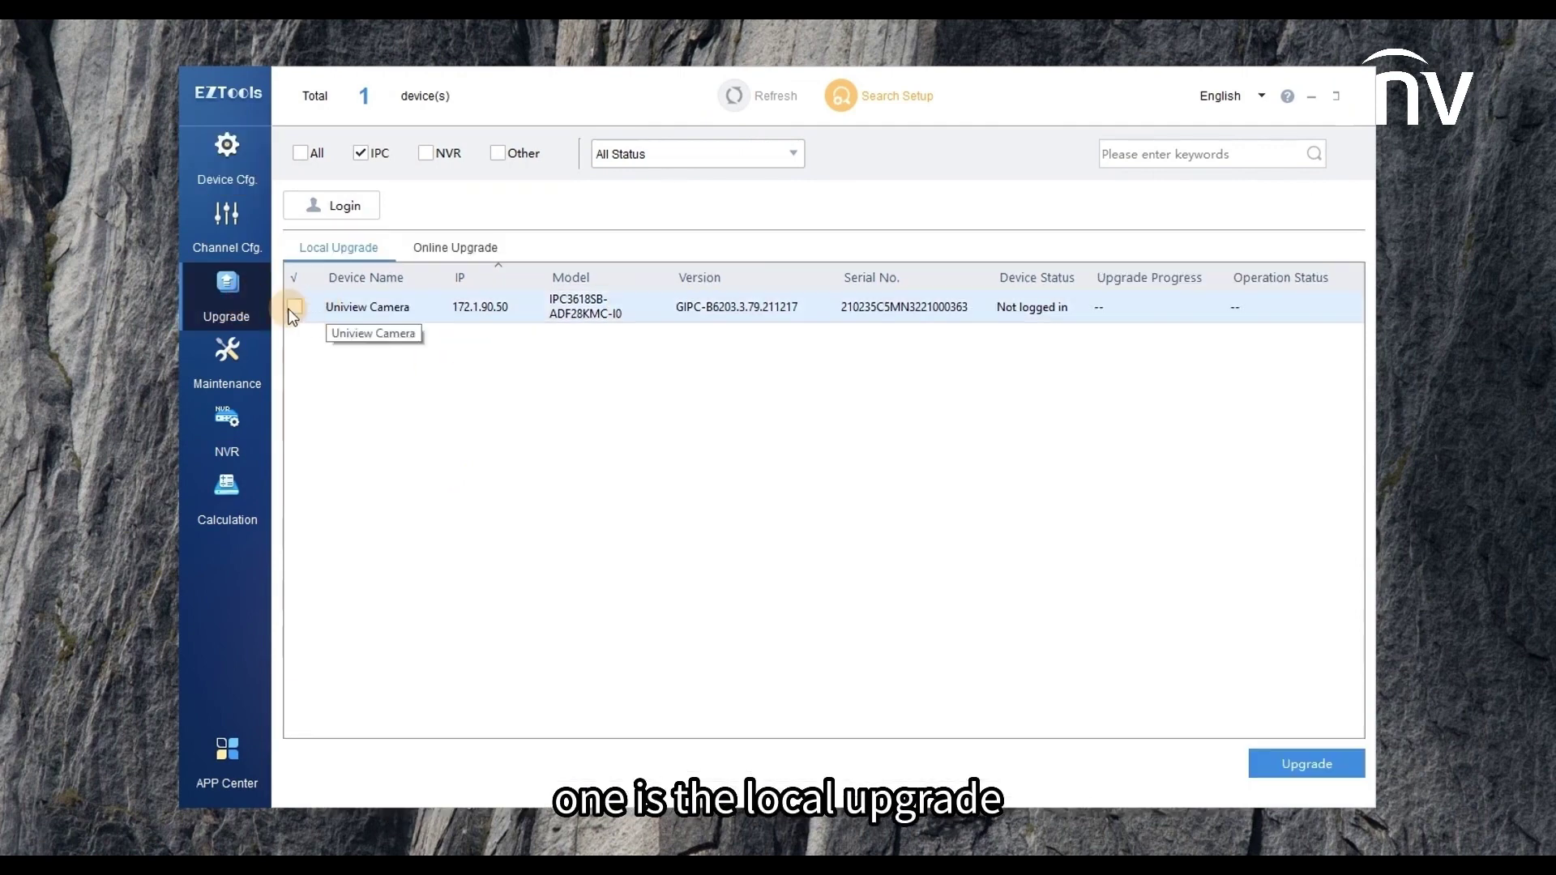
click(353, 212)
click(864, 420)
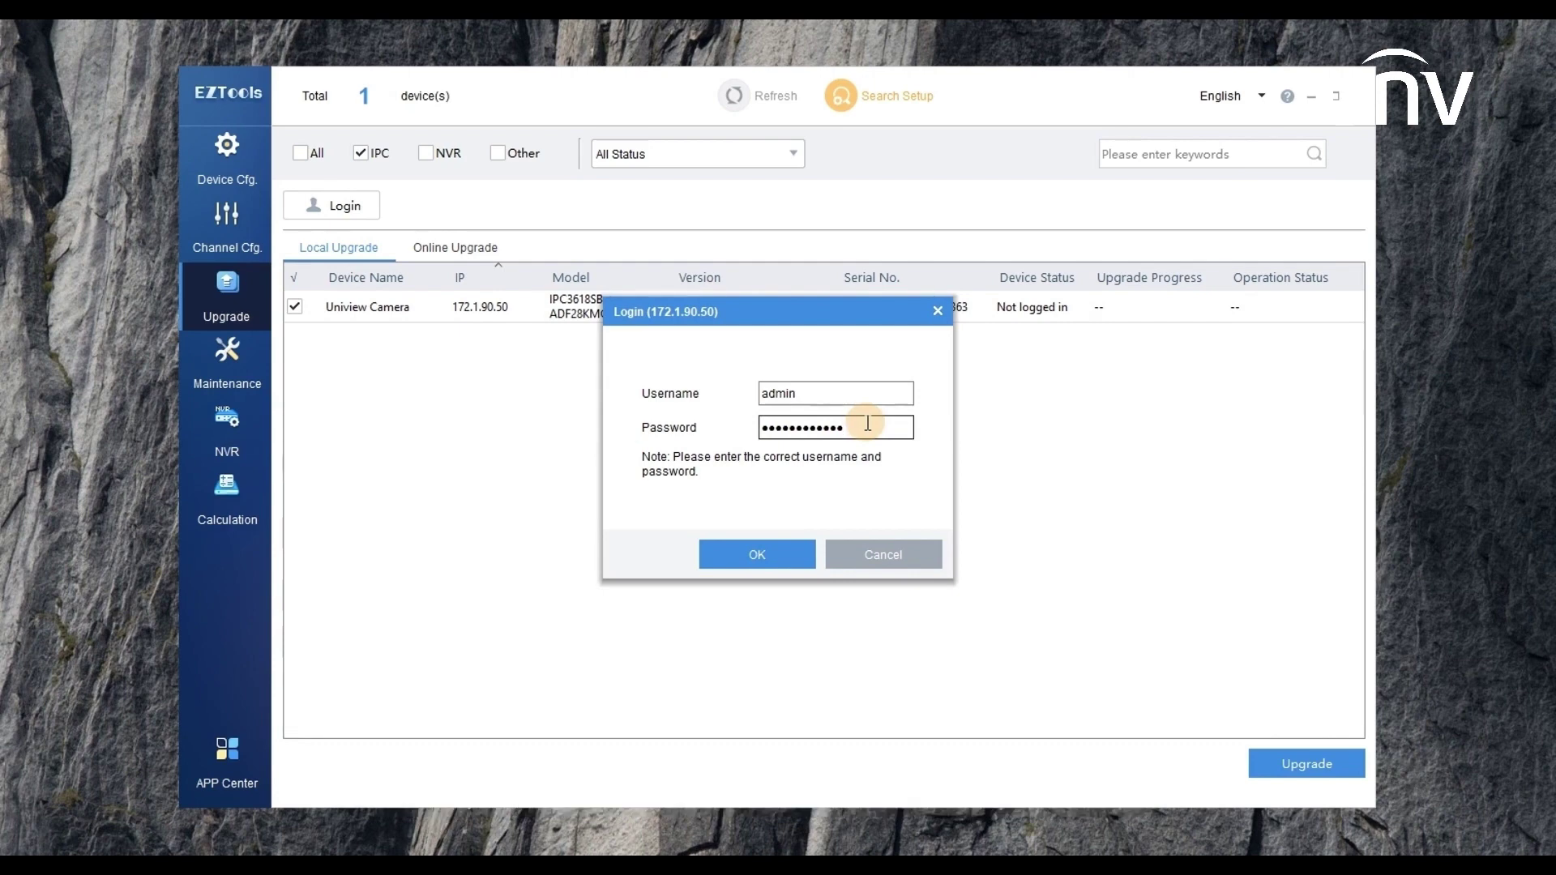
click(746, 549)
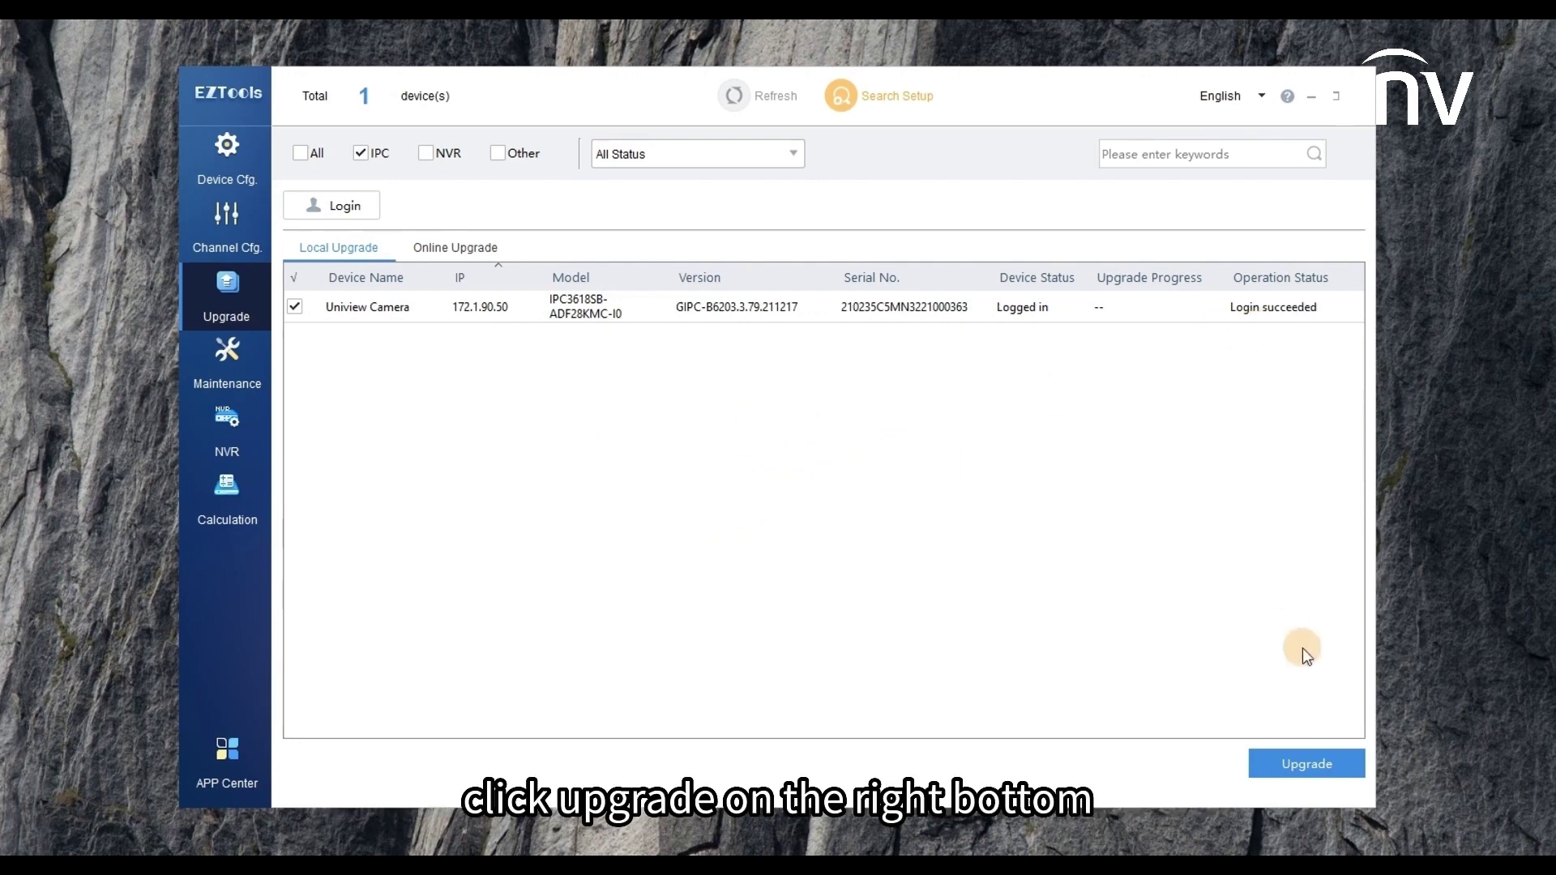
- Upgrade the camera offline with GIPC-B6203.5.61.220611.zip, then refresh the device list
click(1302, 761)
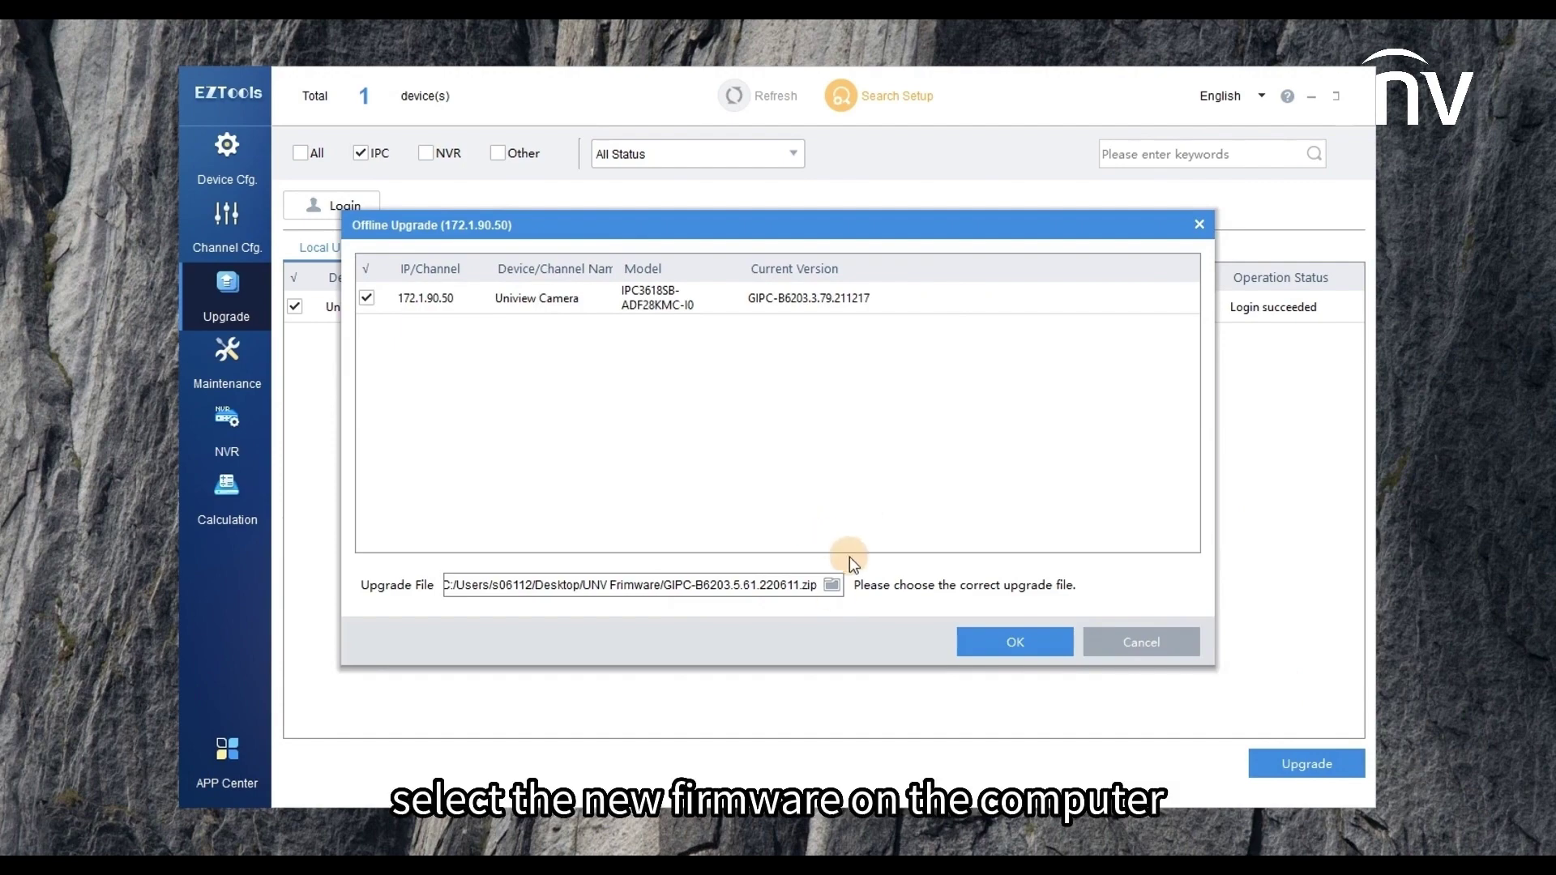
click(832, 587)
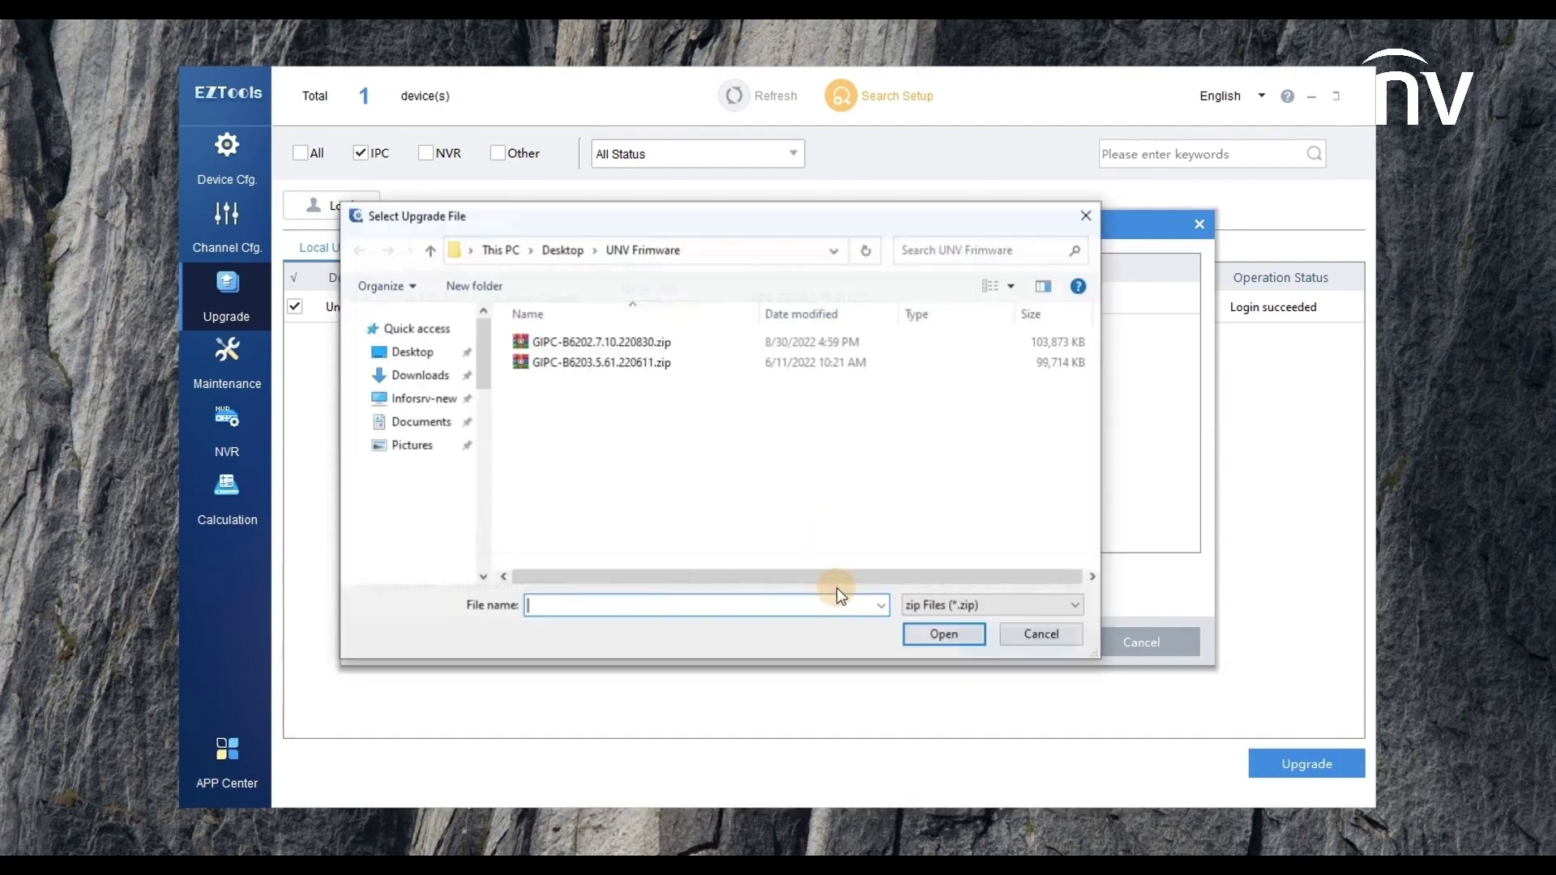
click(585, 364)
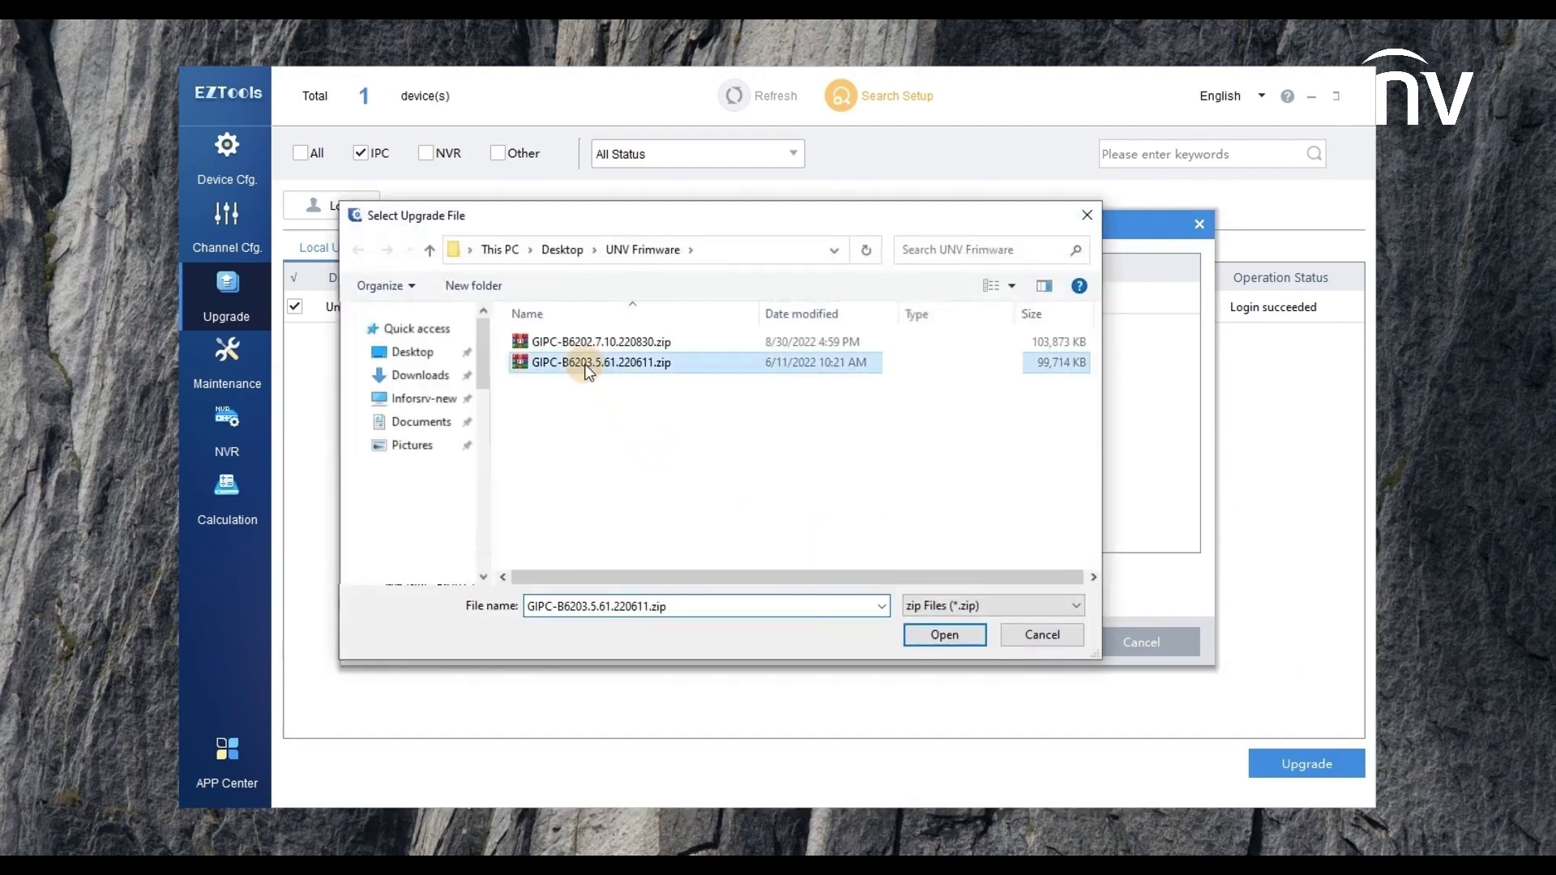
click(945, 638)
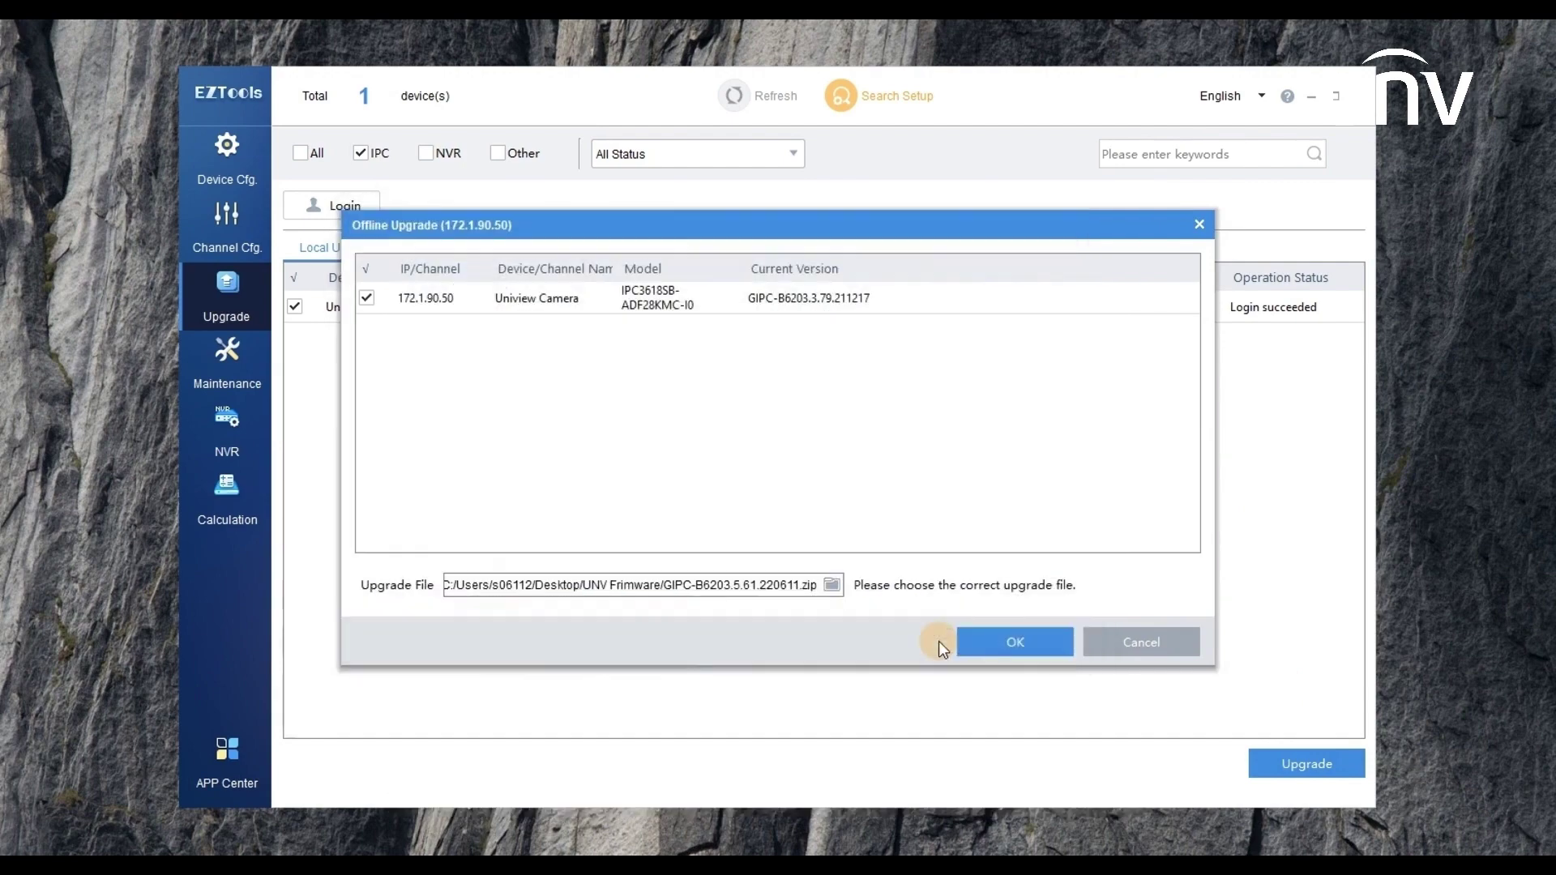
click(1019, 644)
click(814, 504)
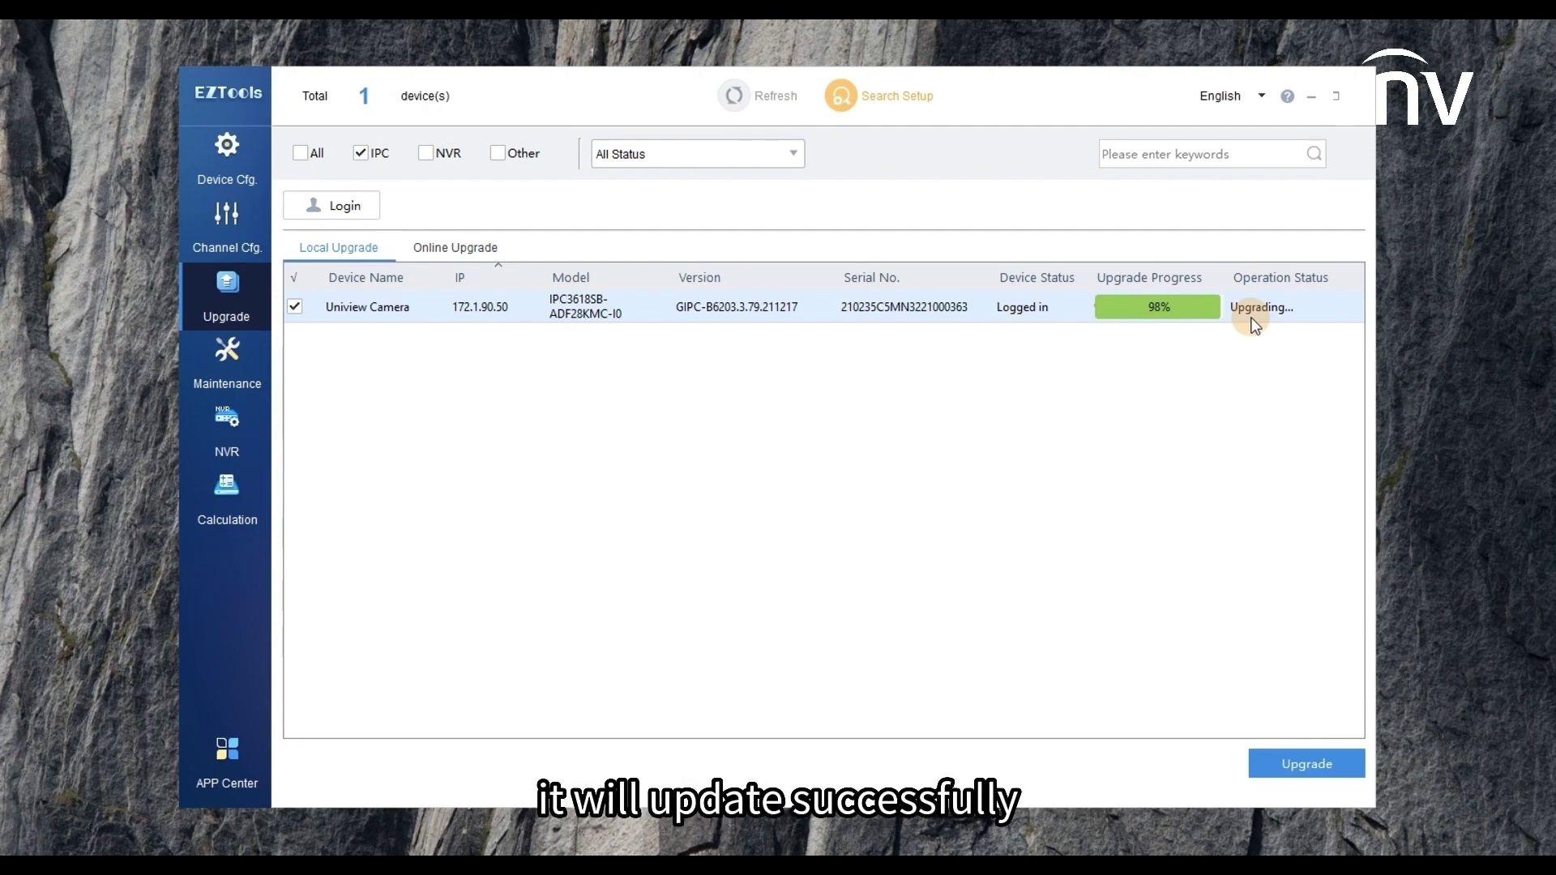
click(738, 95)
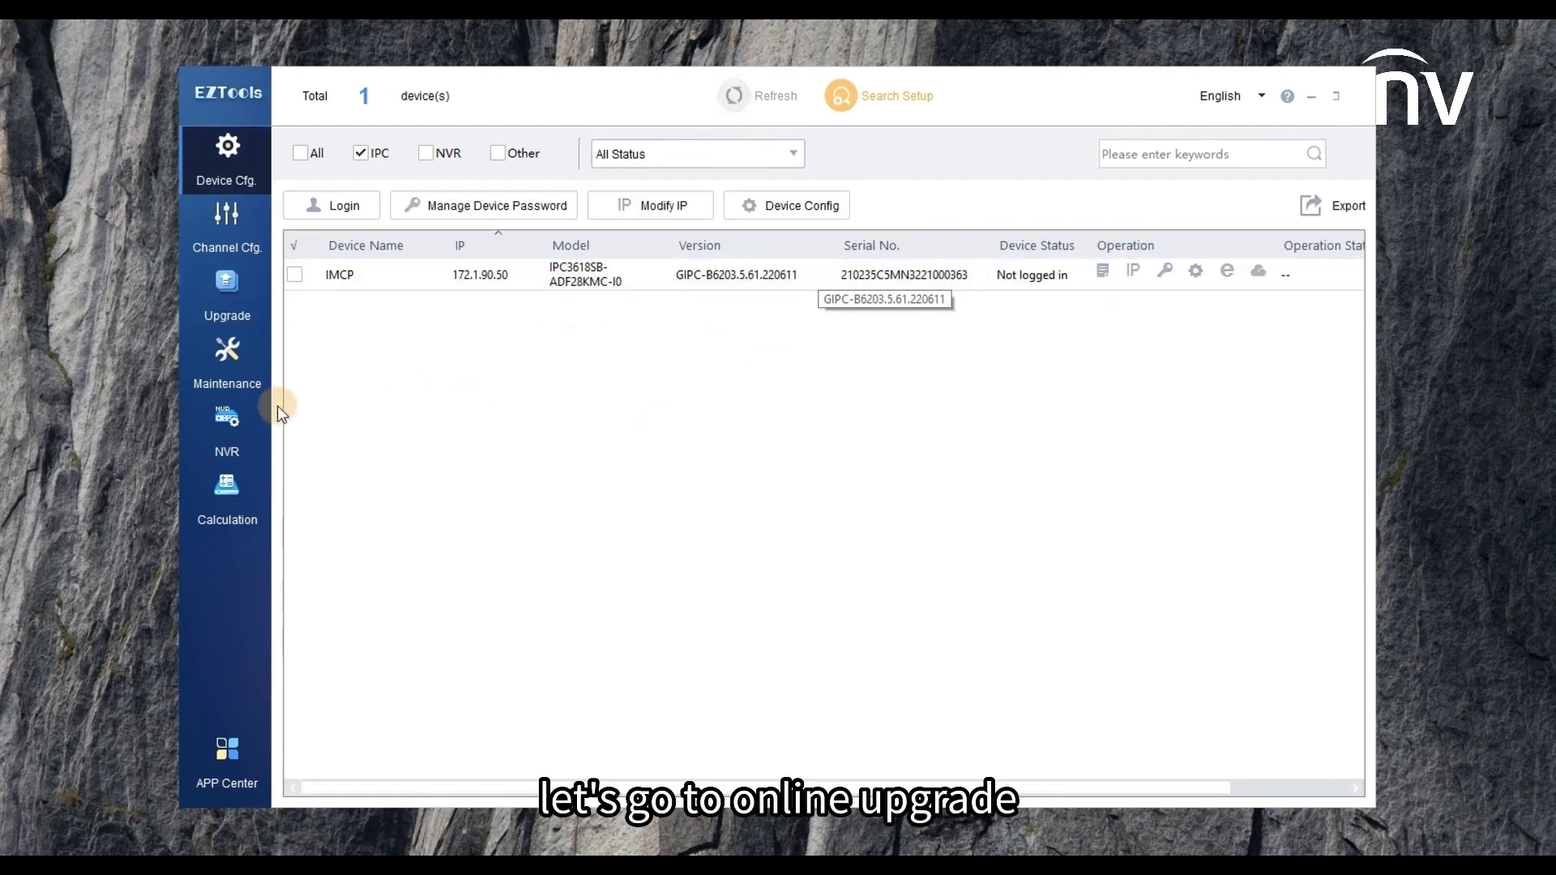
- Switch to Online Upgrade, select the IMCP camera and log in to it
click(230, 303)
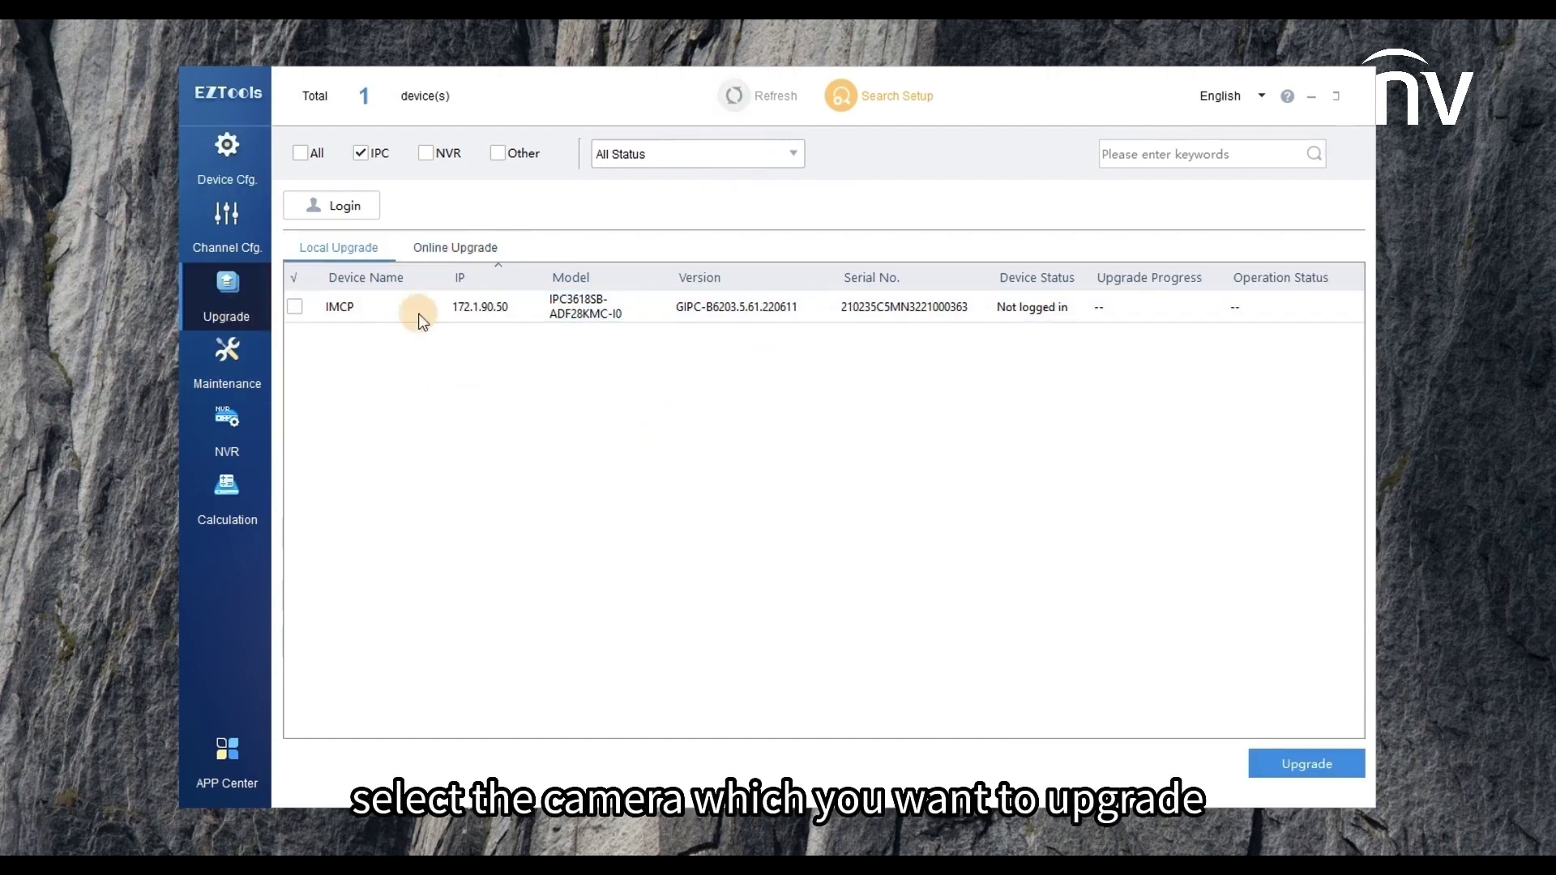
click(467, 251)
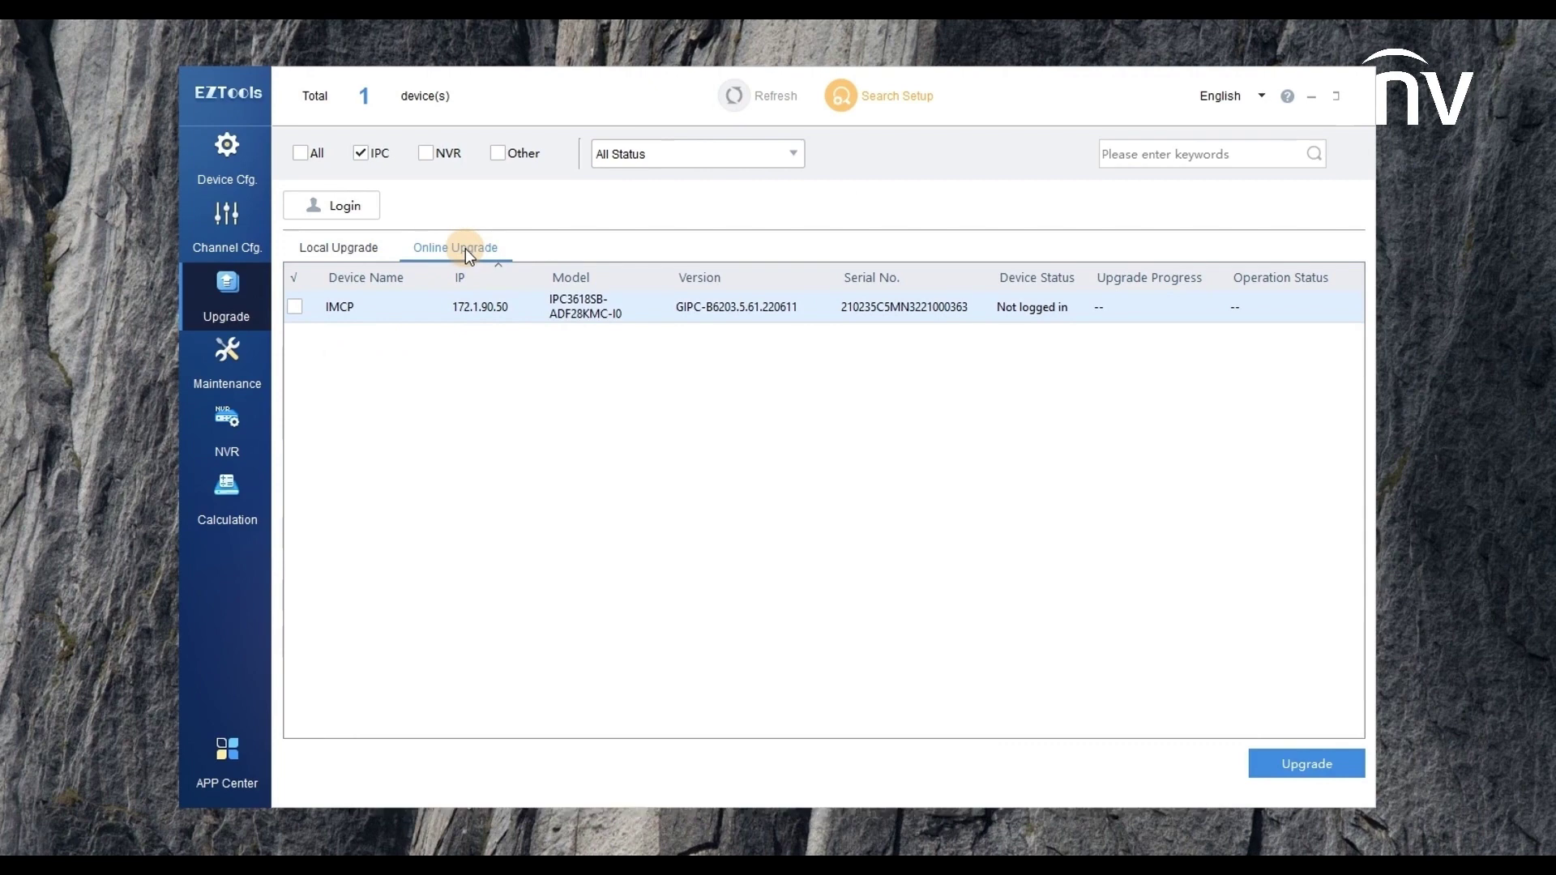
click(295, 308)
click(336, 207)
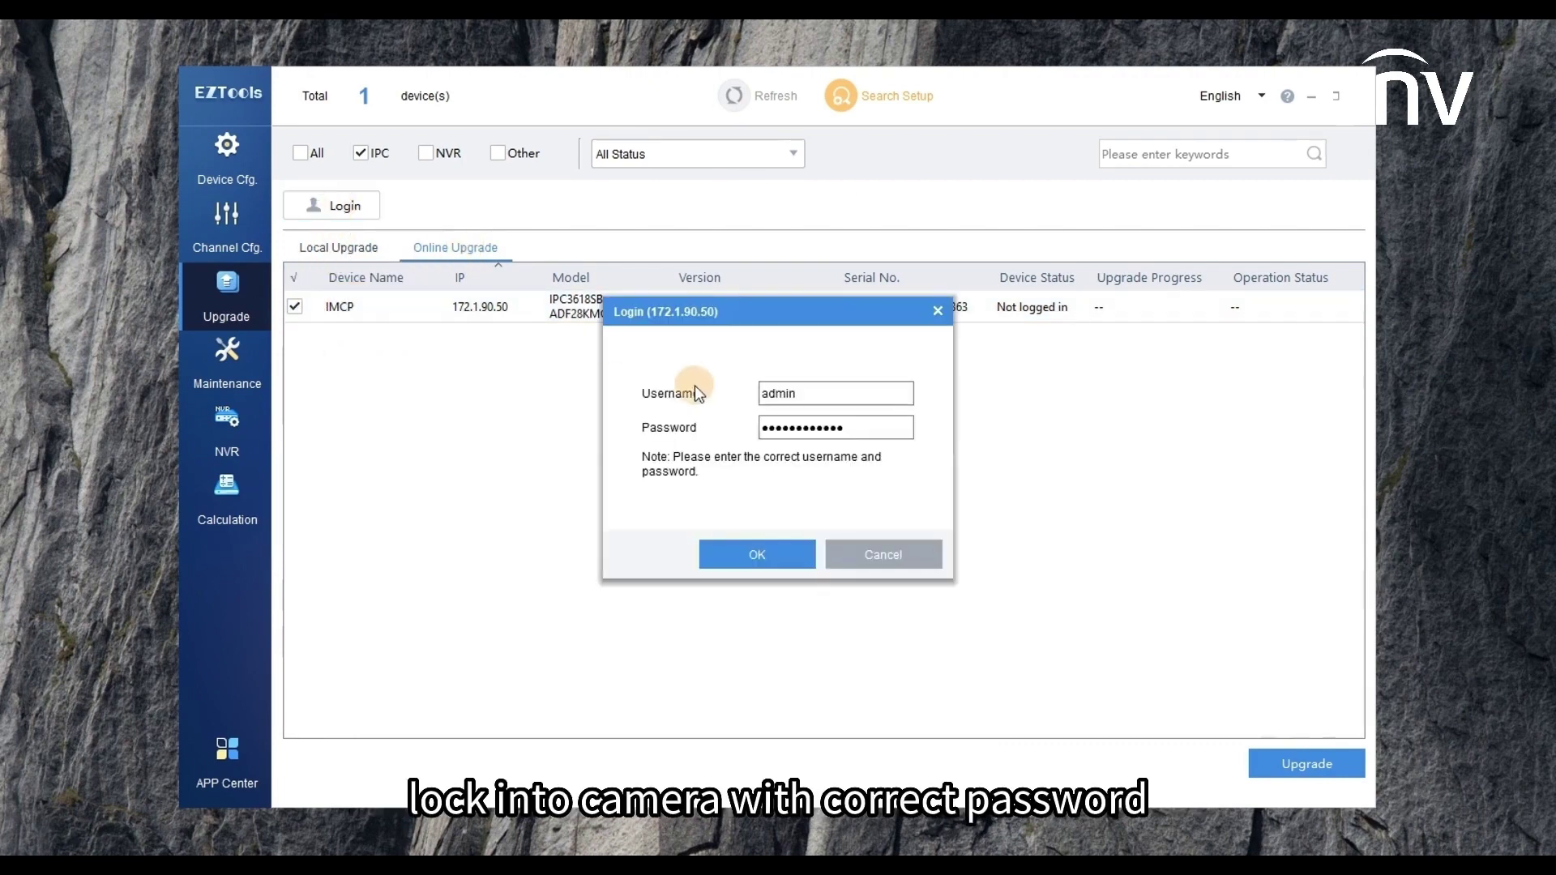
click(861, 429)
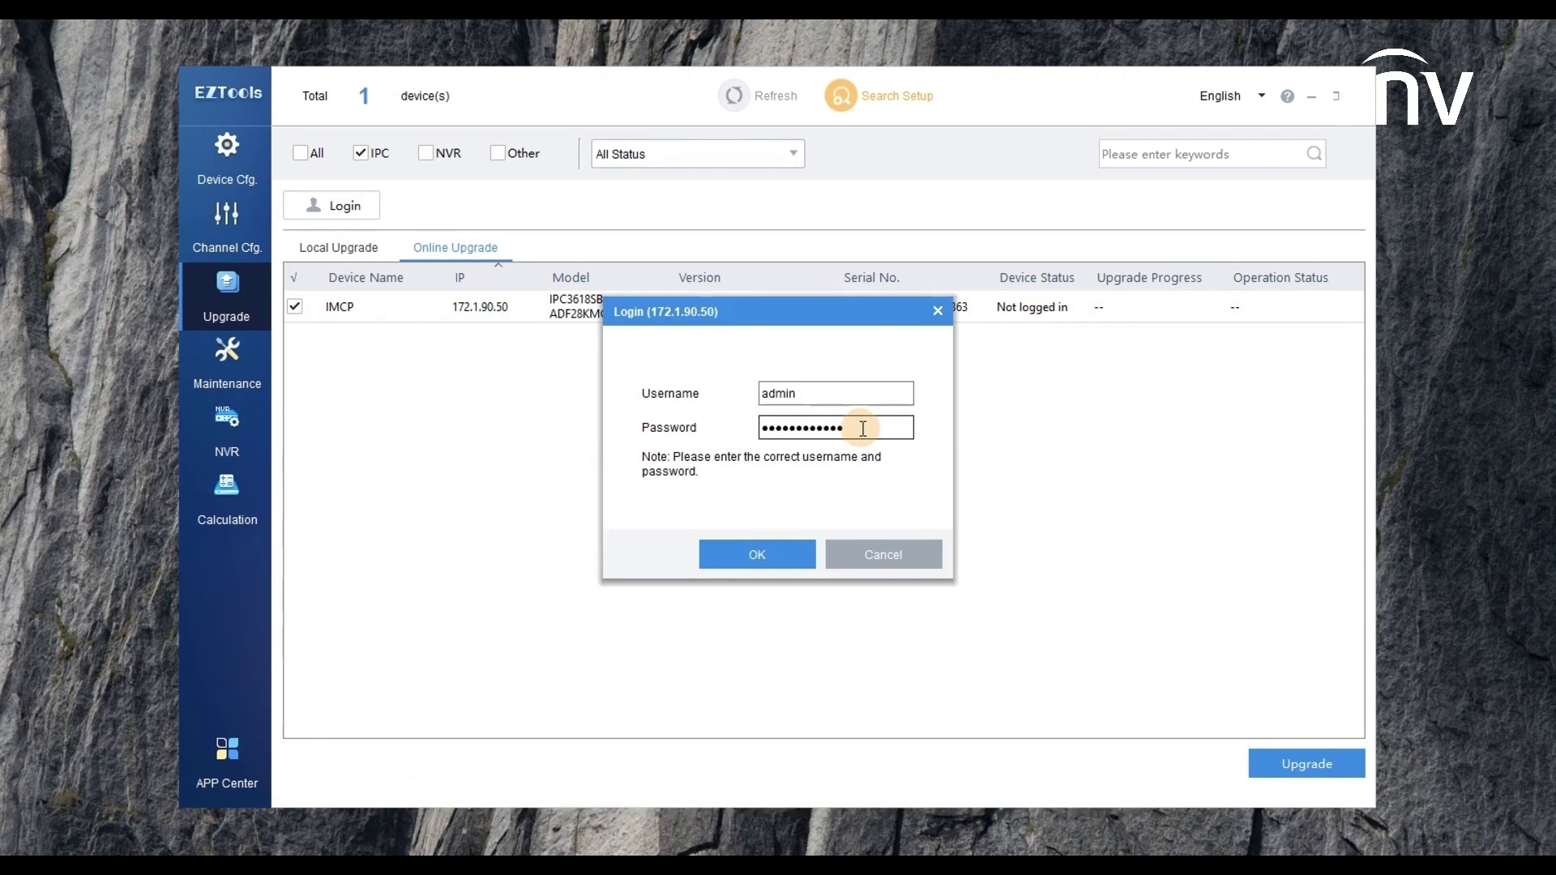
click(745, 551)
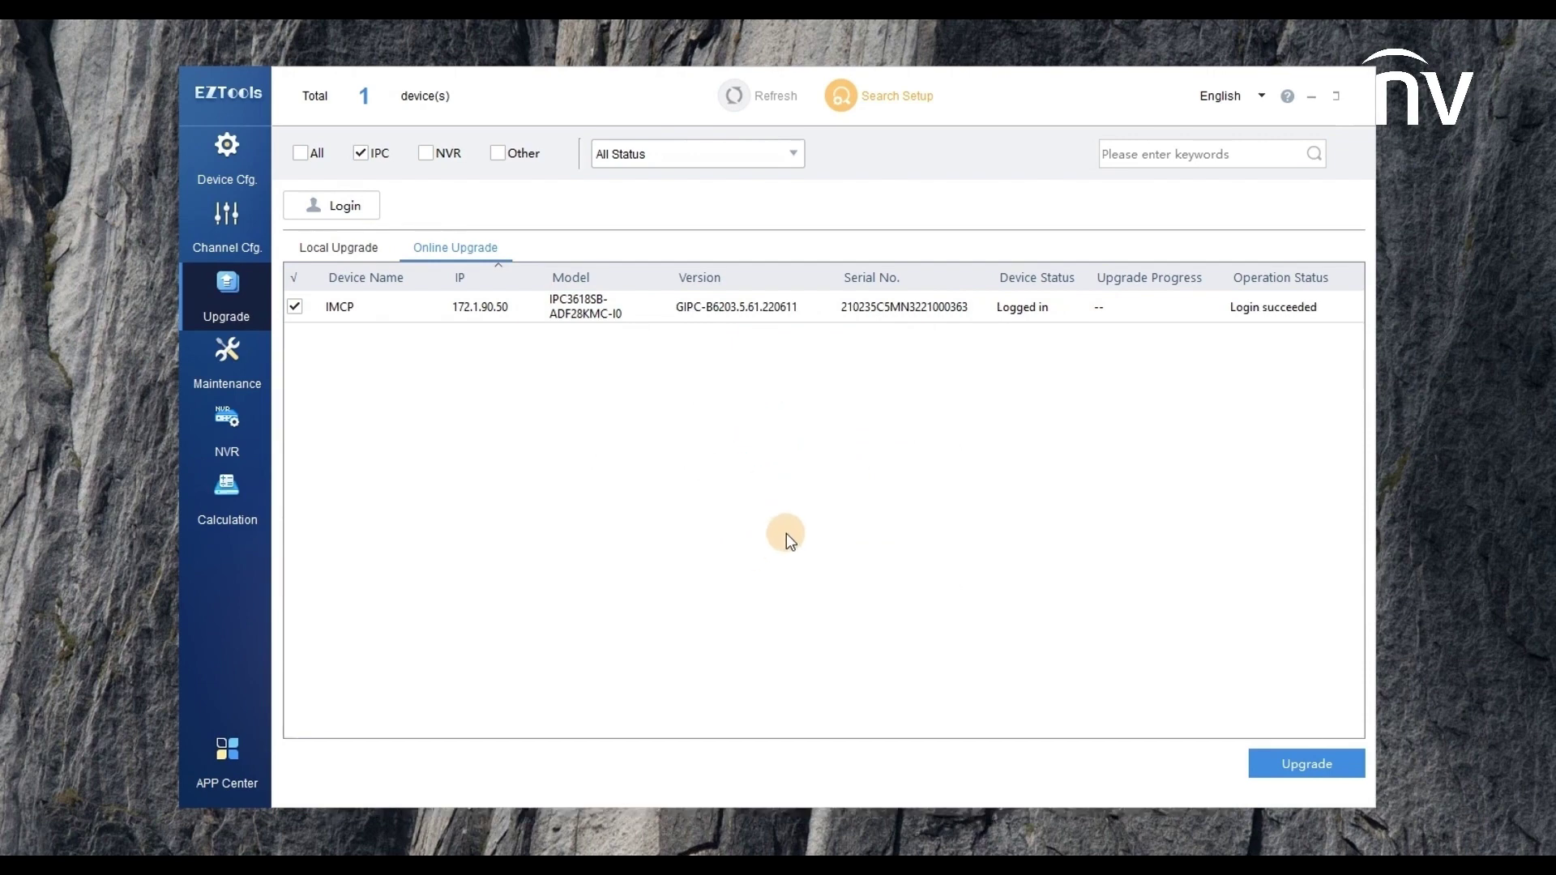
- Upgrade IMCP online to GIPC-B6203.6.10.220830, then refresh the list and reselect the camera
click(1307, 766)
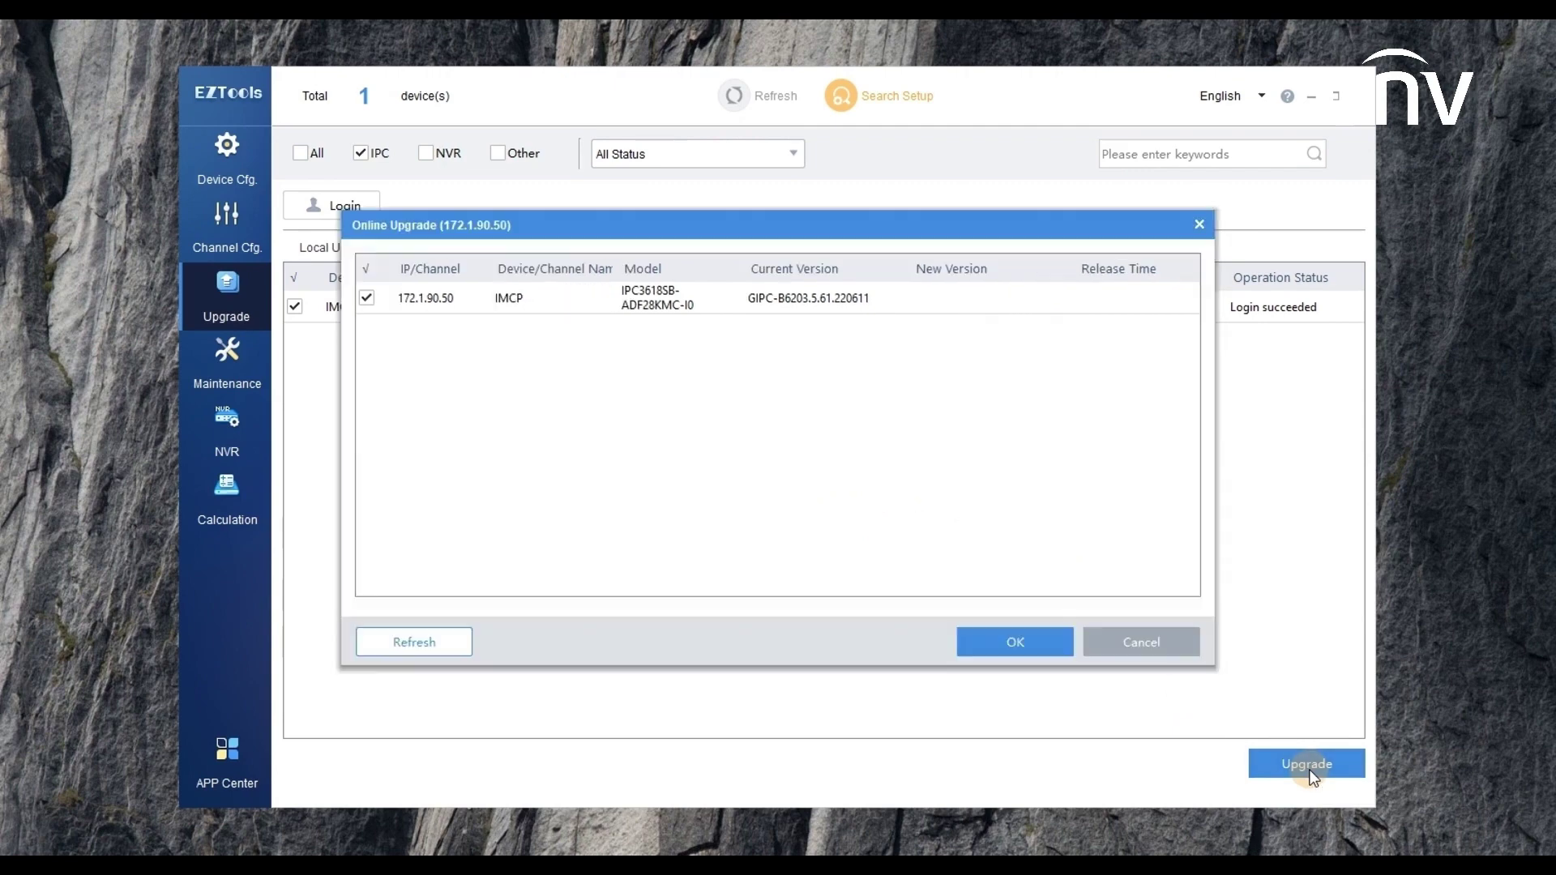
click(425, 644)
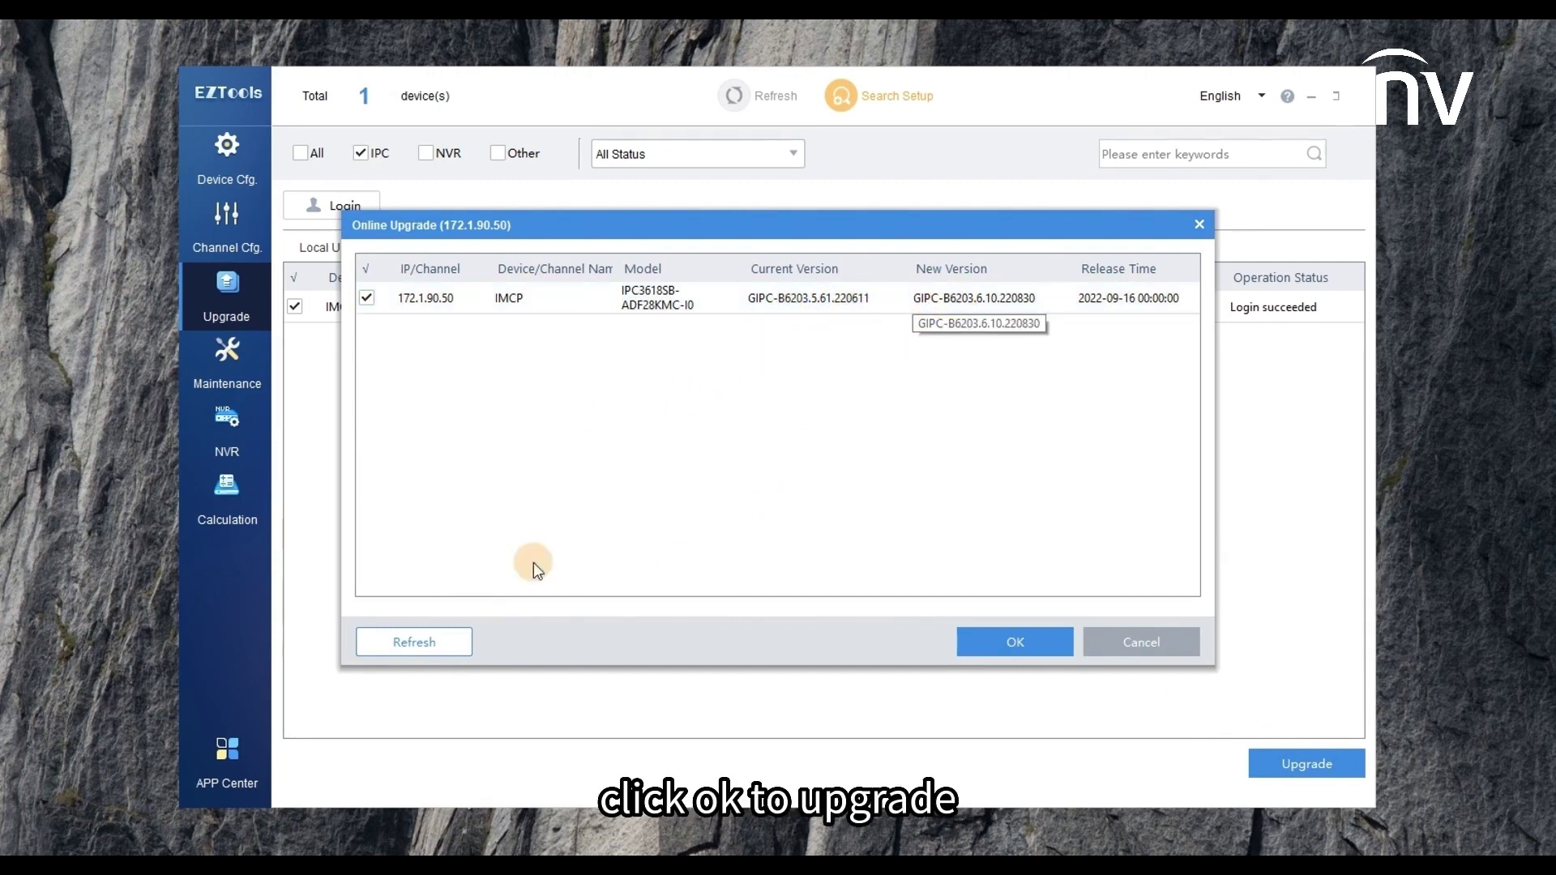
click(1012, 645)
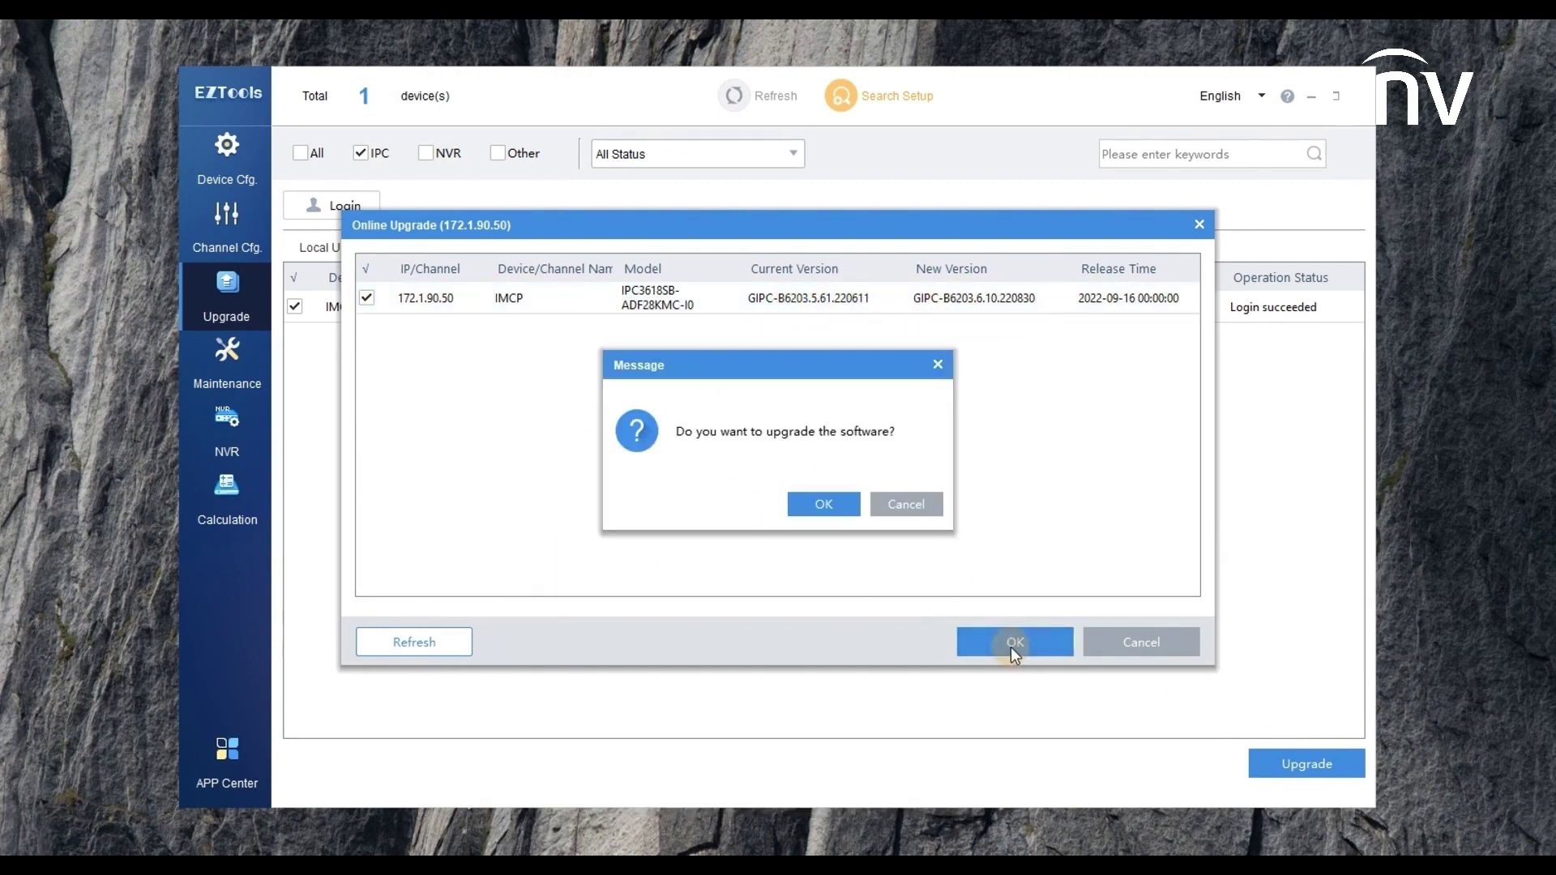
click(824, 502)
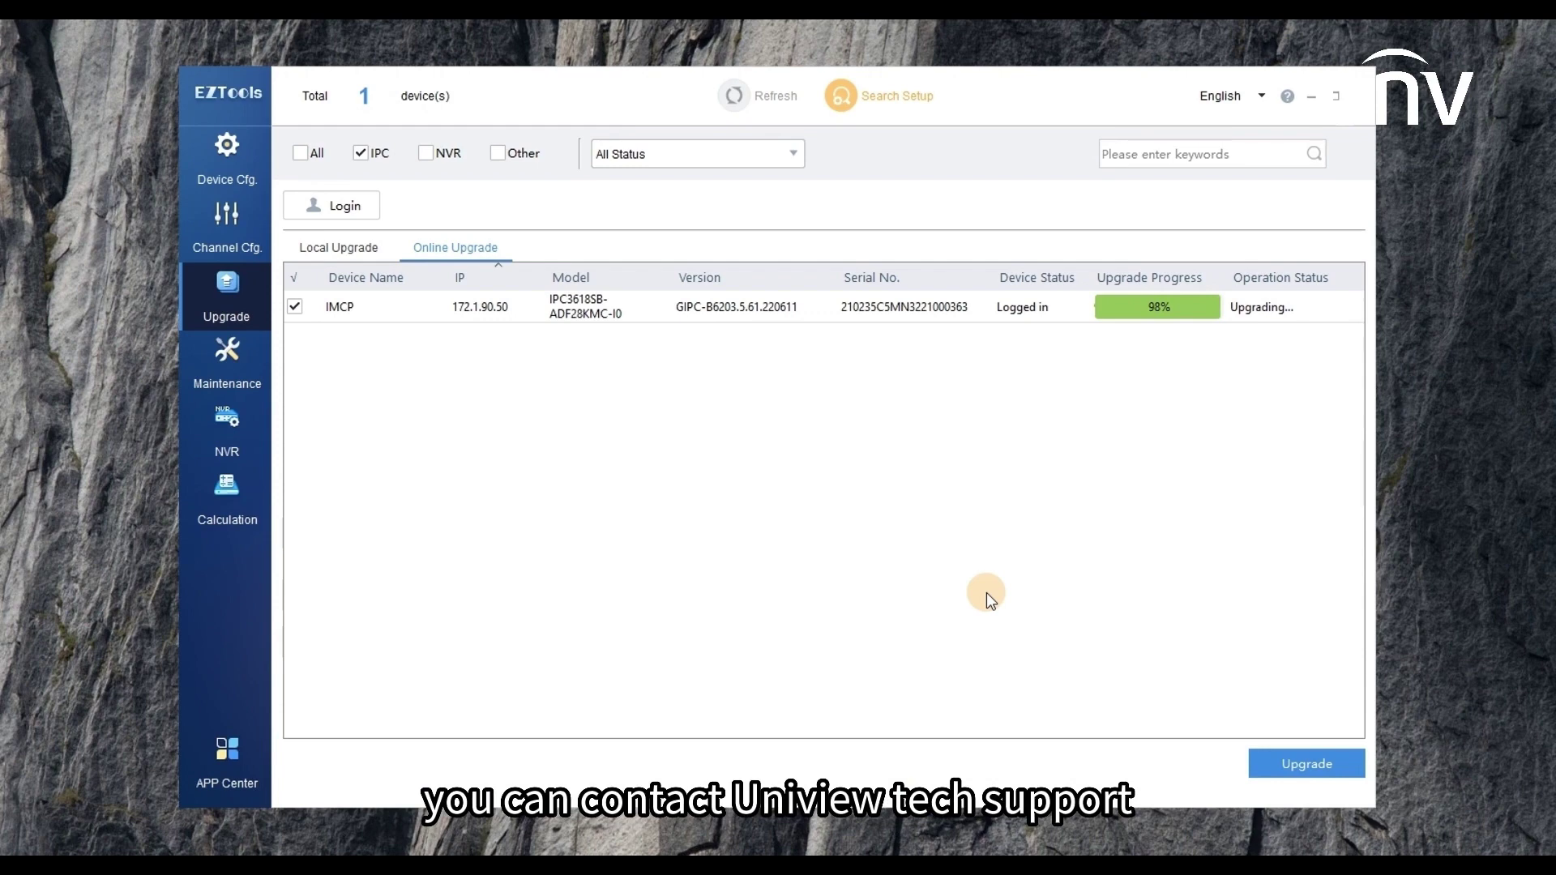
click(737, 96)
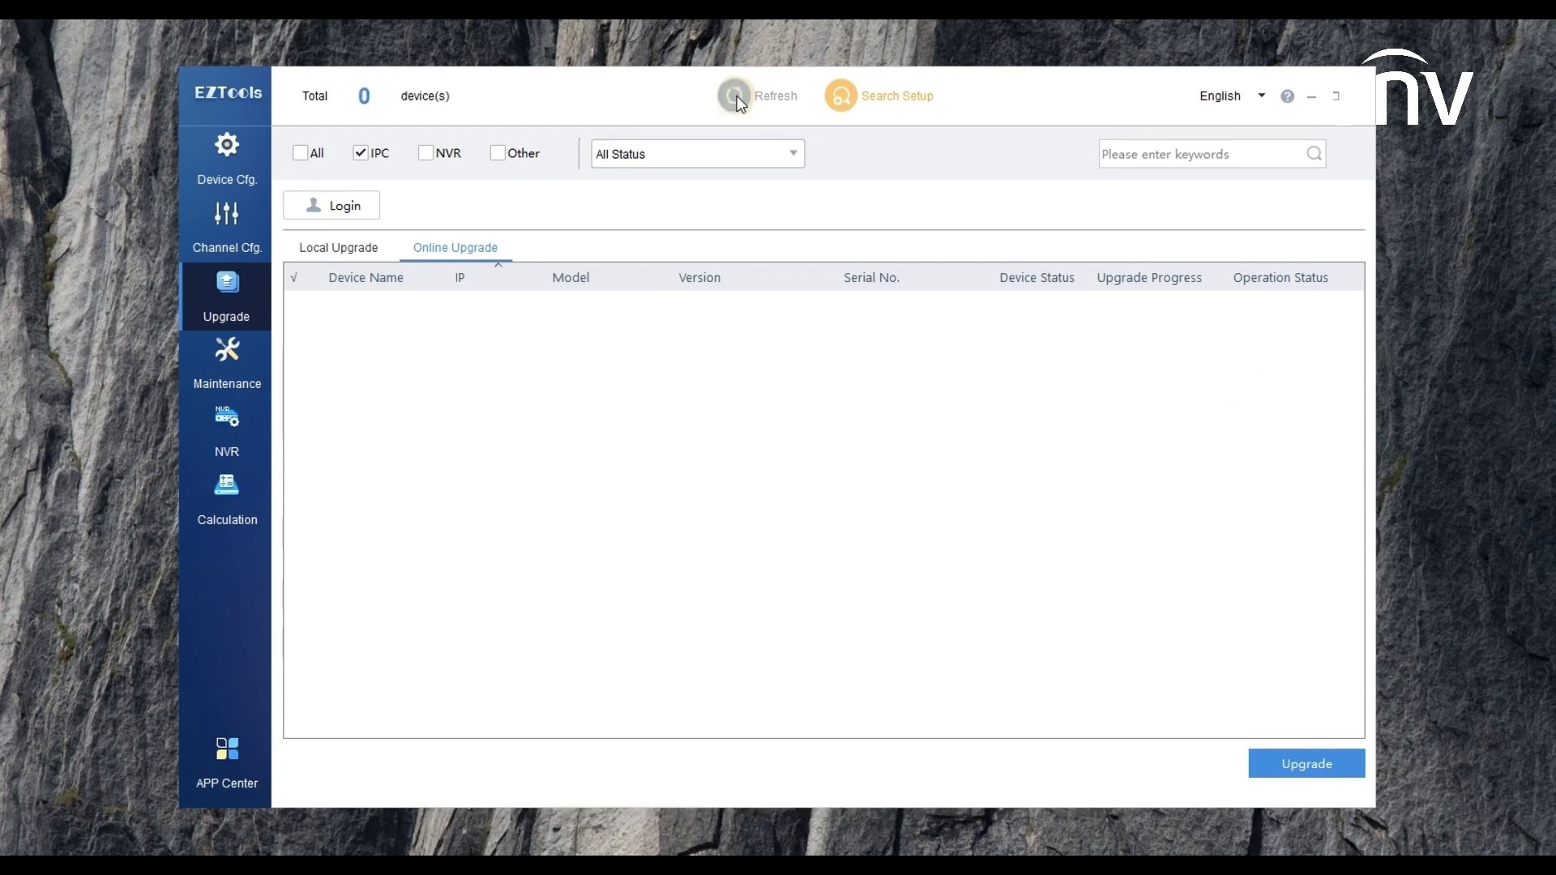
click(734, 95)
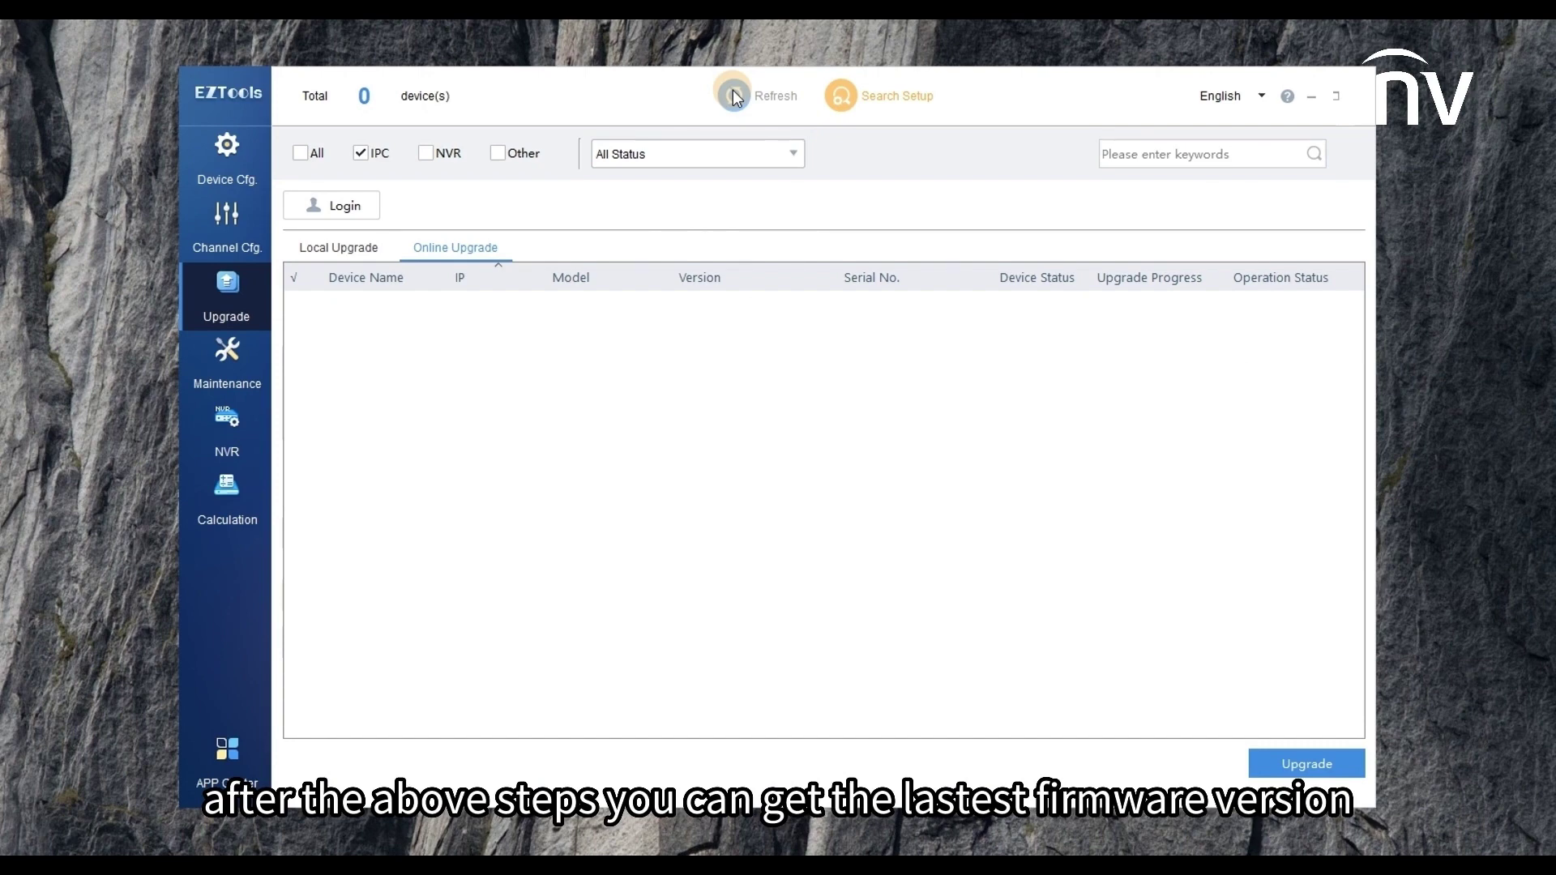
click(760, 321)
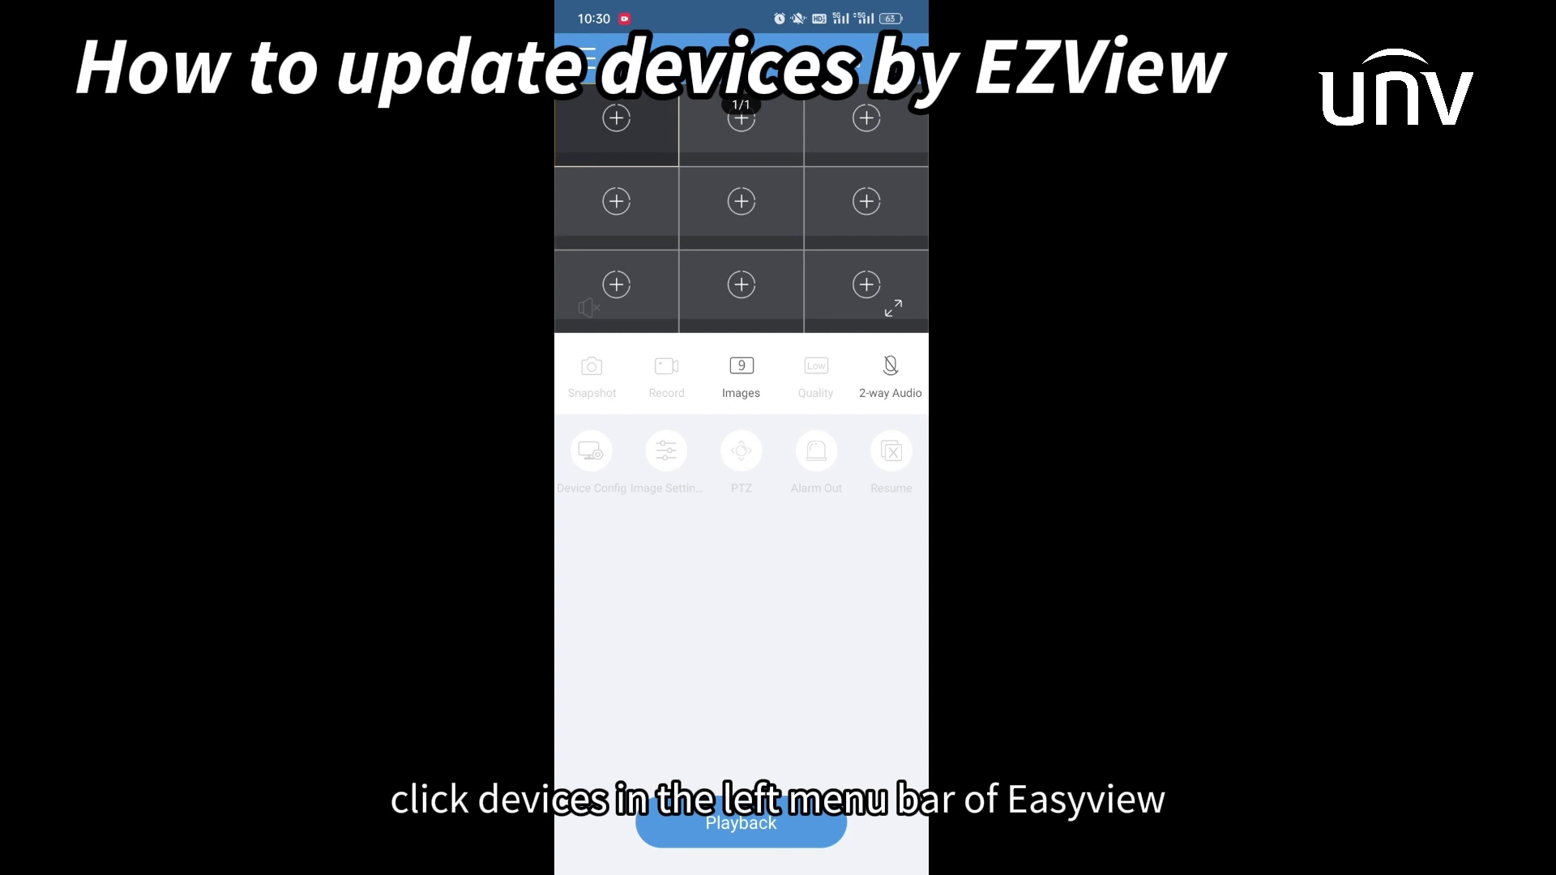
- Check P2P Upgrade availability for the NVR302-16E2-P16 recorder in EZView's device list
click(579, 58)
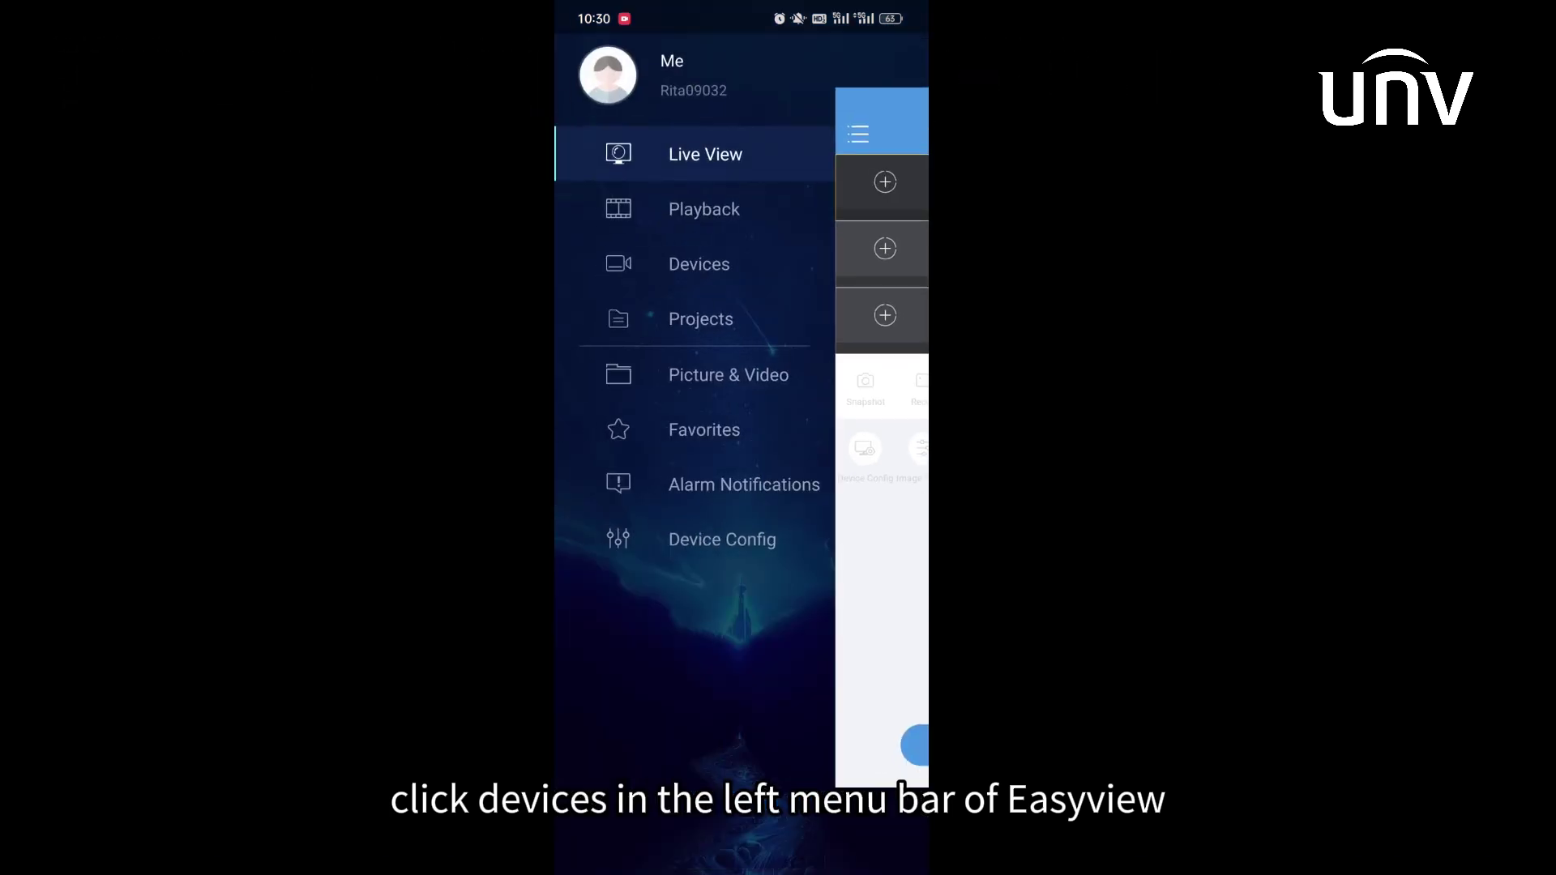
click(698, 264)
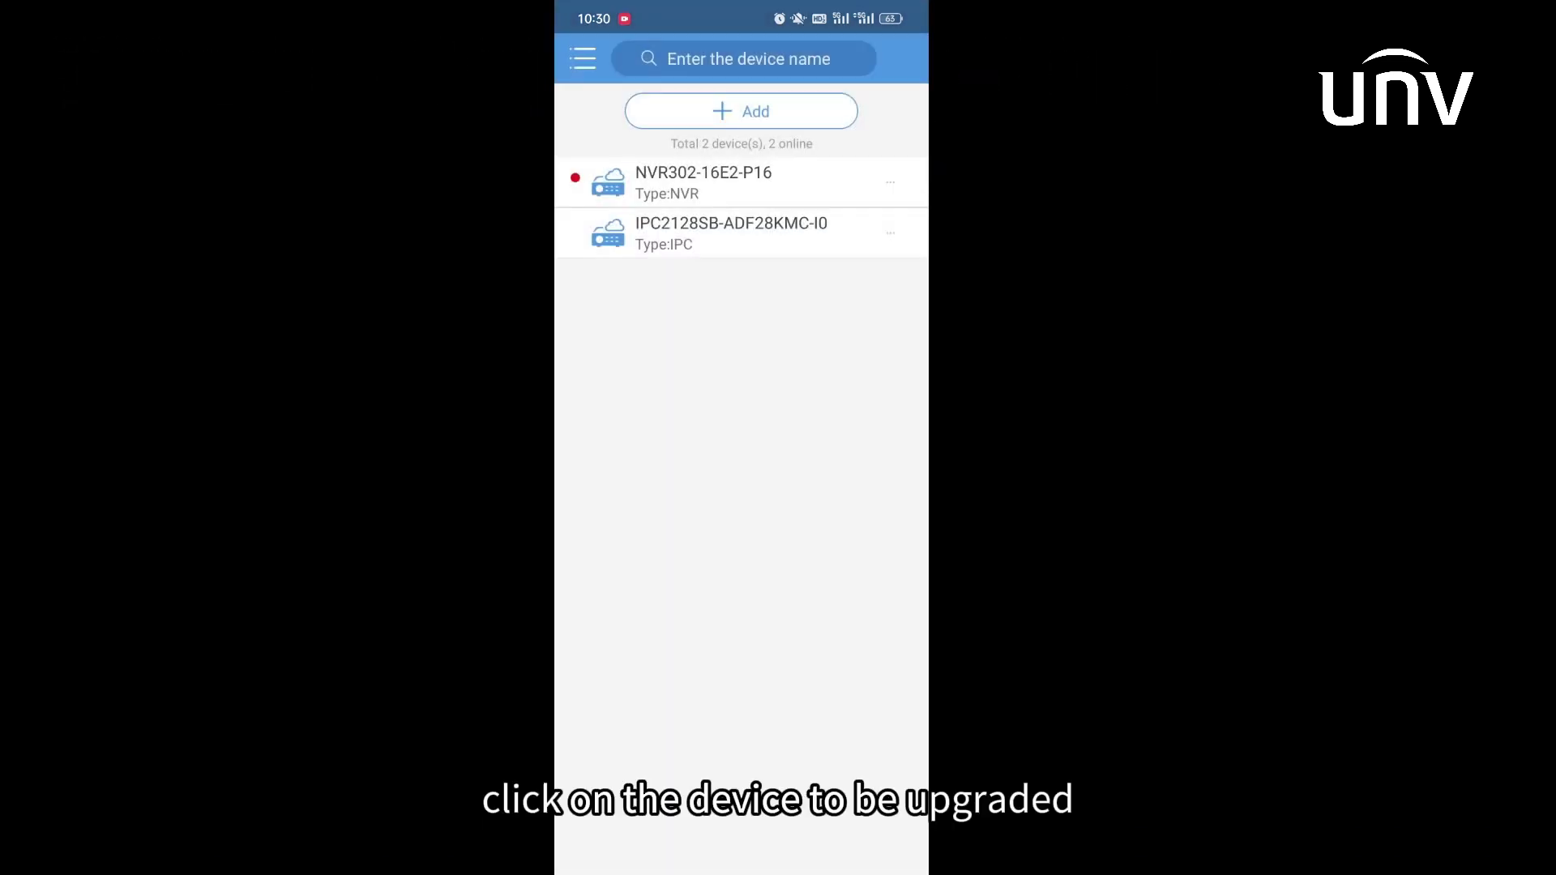
click(841, 183)
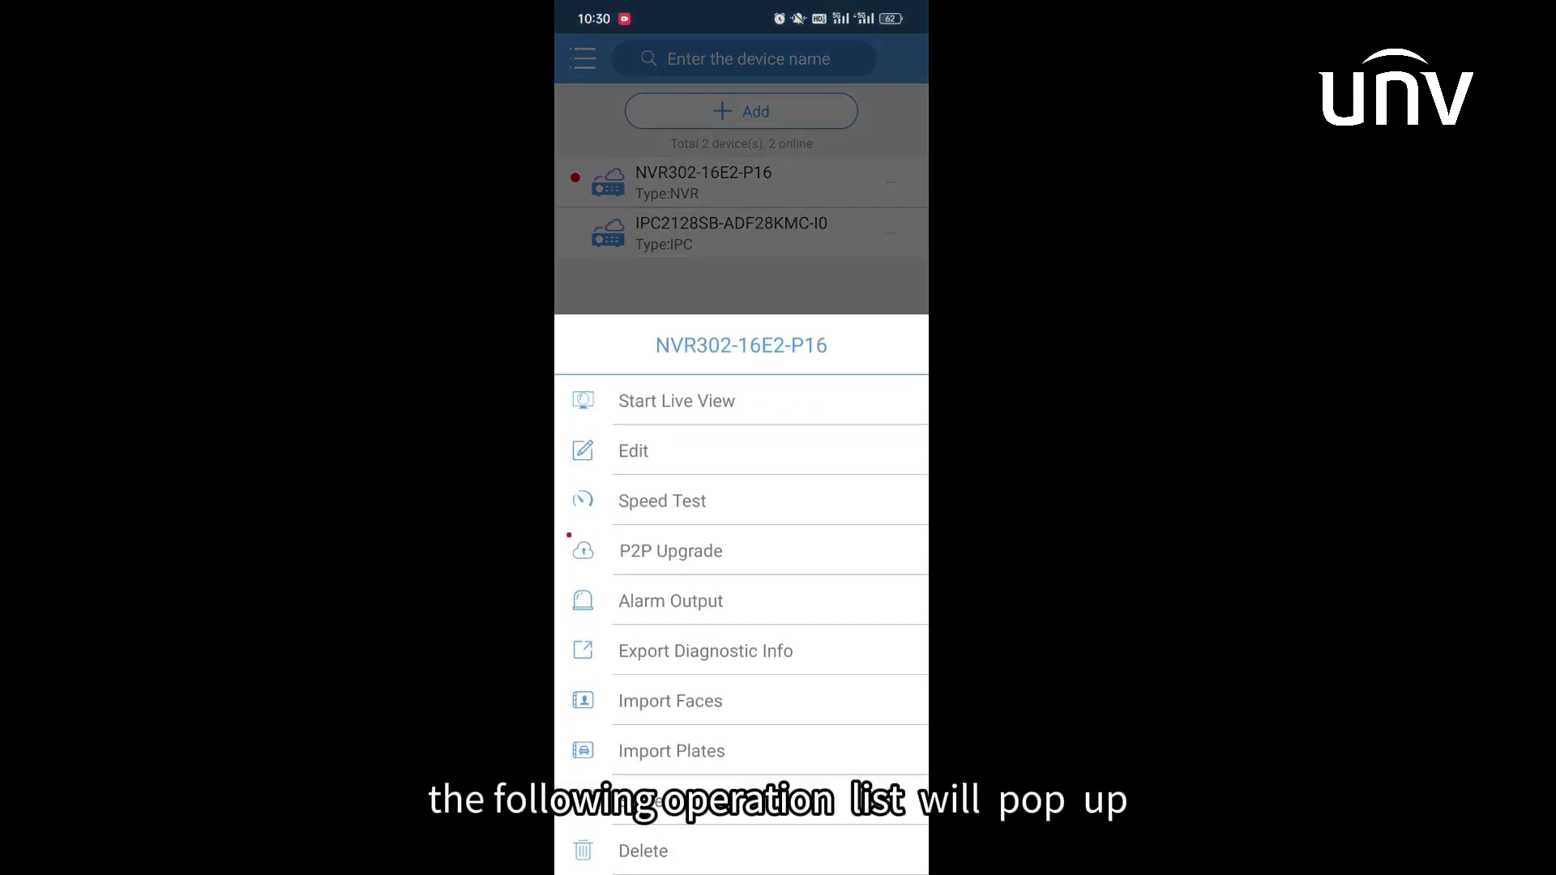
click(749, 557)
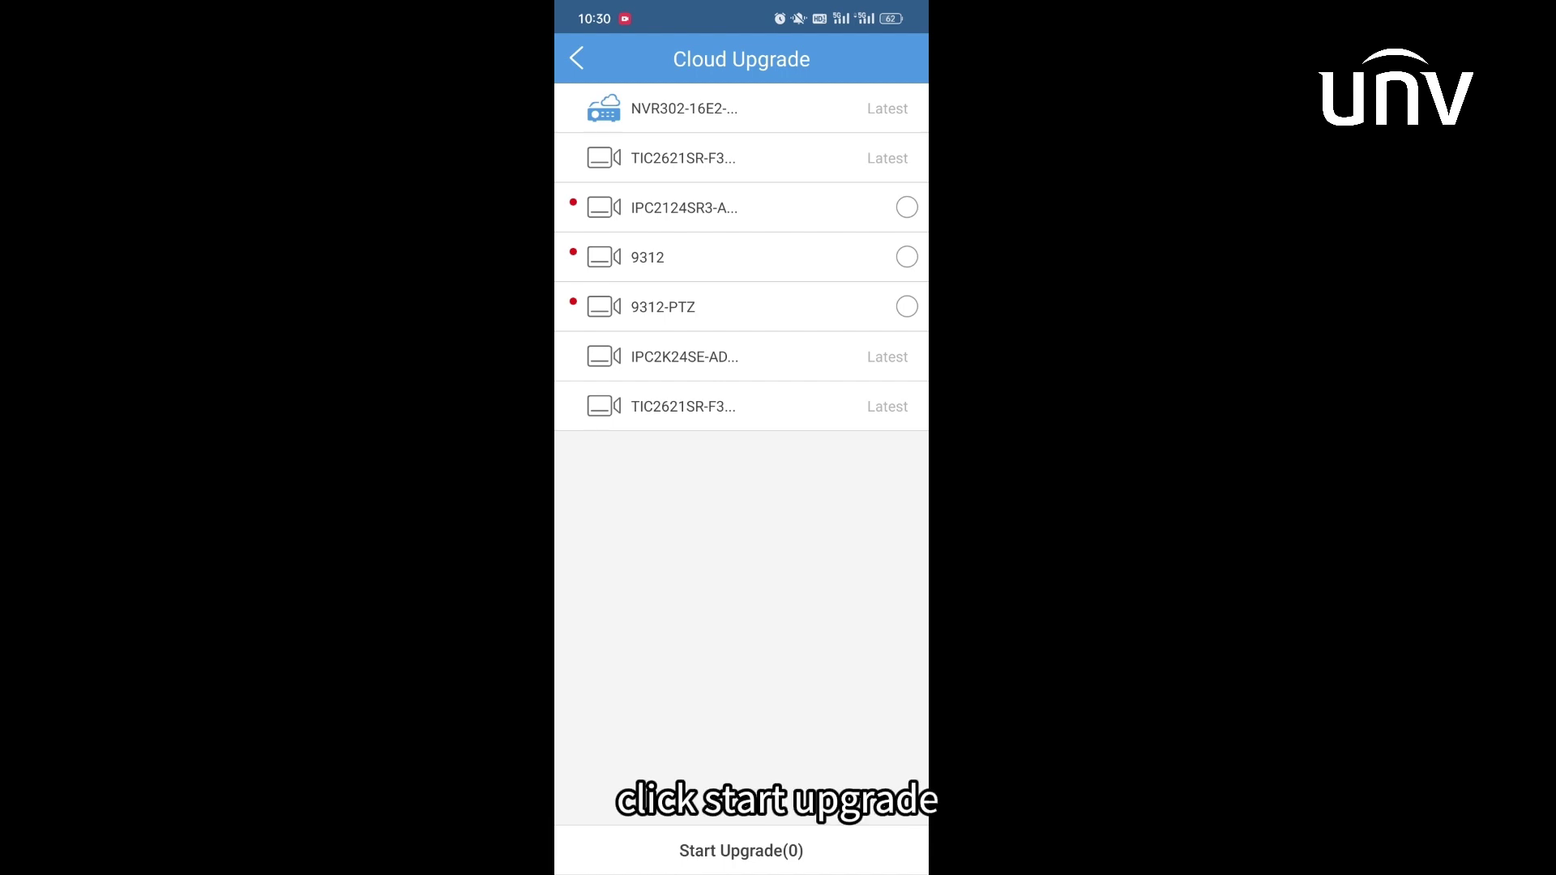
- View the IPC2128SB-ADF28KMC-I0 camera's version info, GIPC-B6203.11.5.230814 marked Latest
click(576, 58)
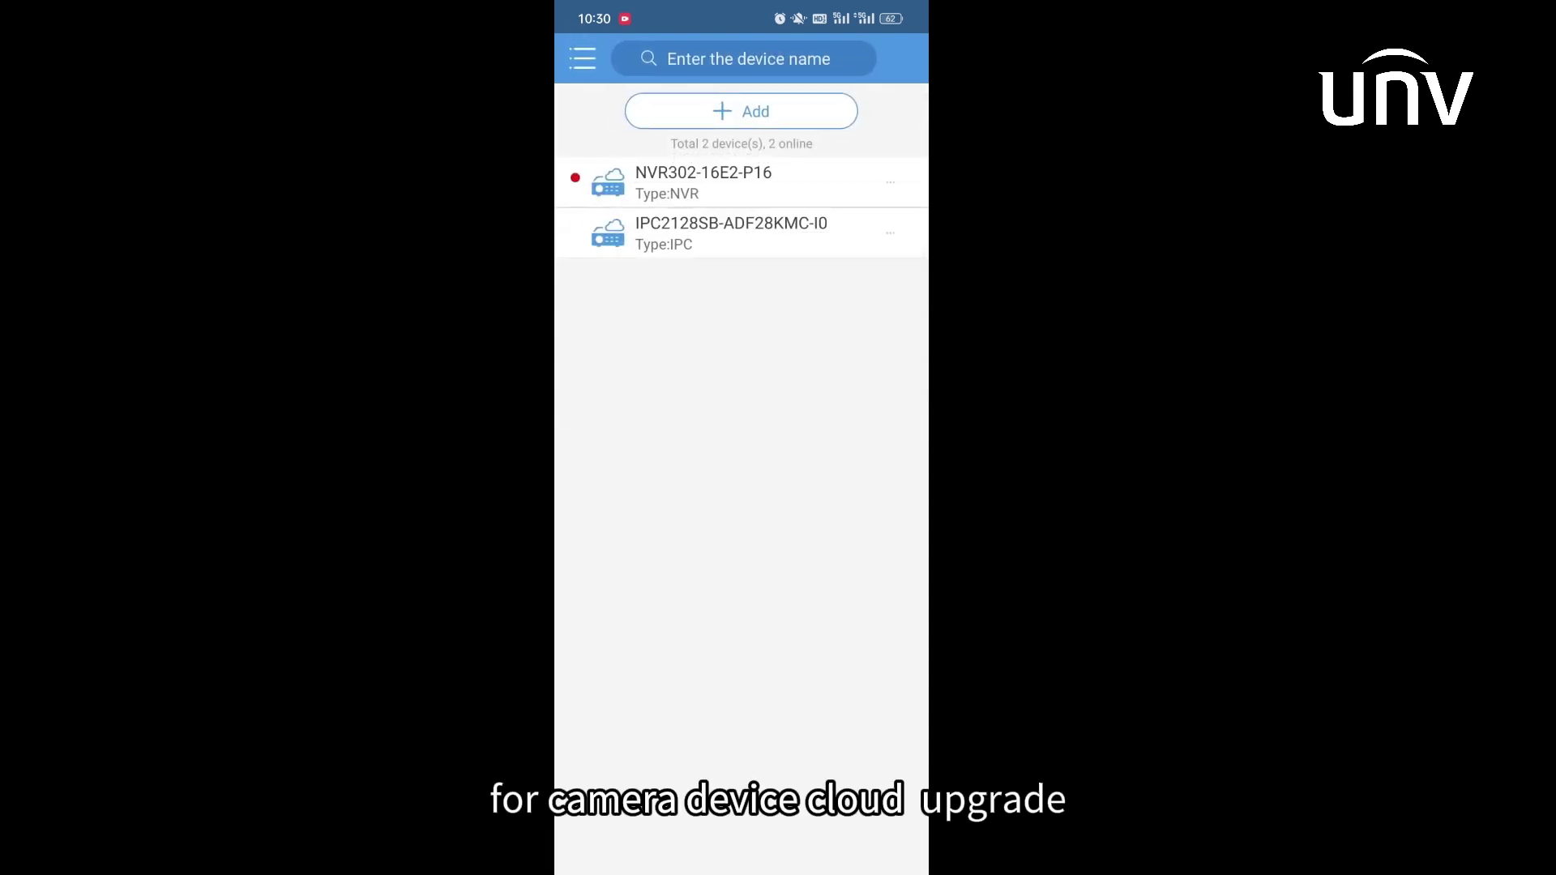
click(889, 232)
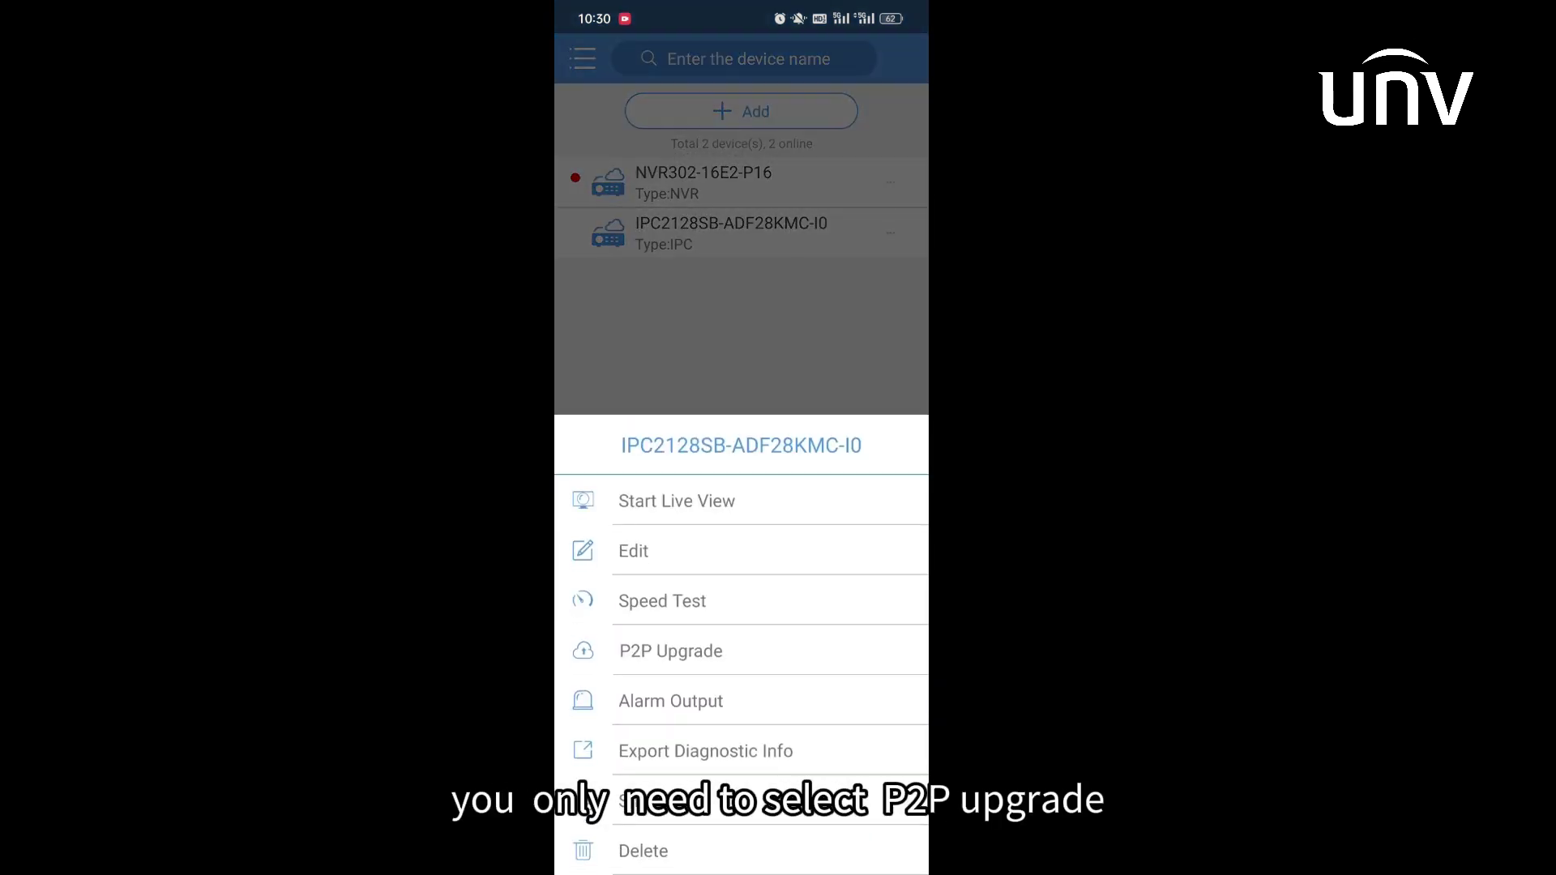
click(730, 652)
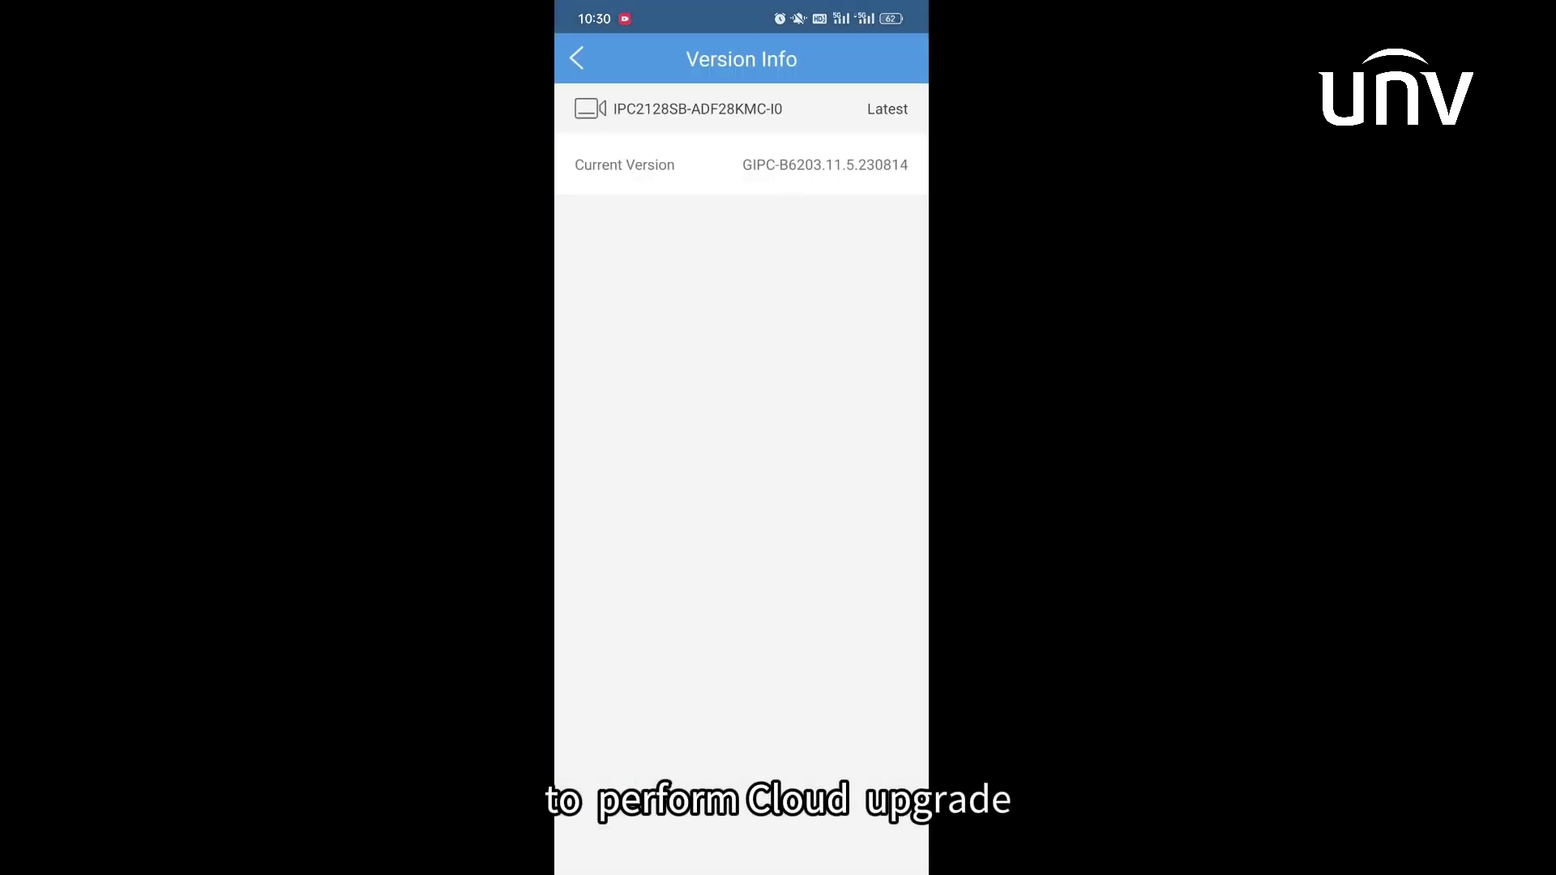